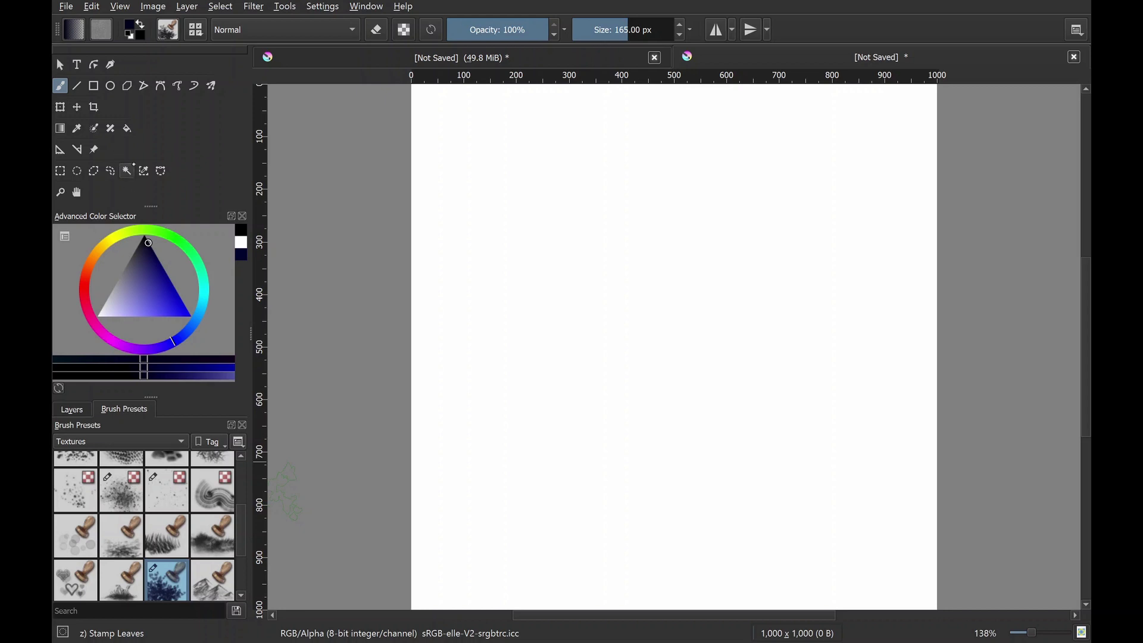
- Flood the white 1000 × 1000 canvas with dark navy using the Fill tool
click(127, 128)
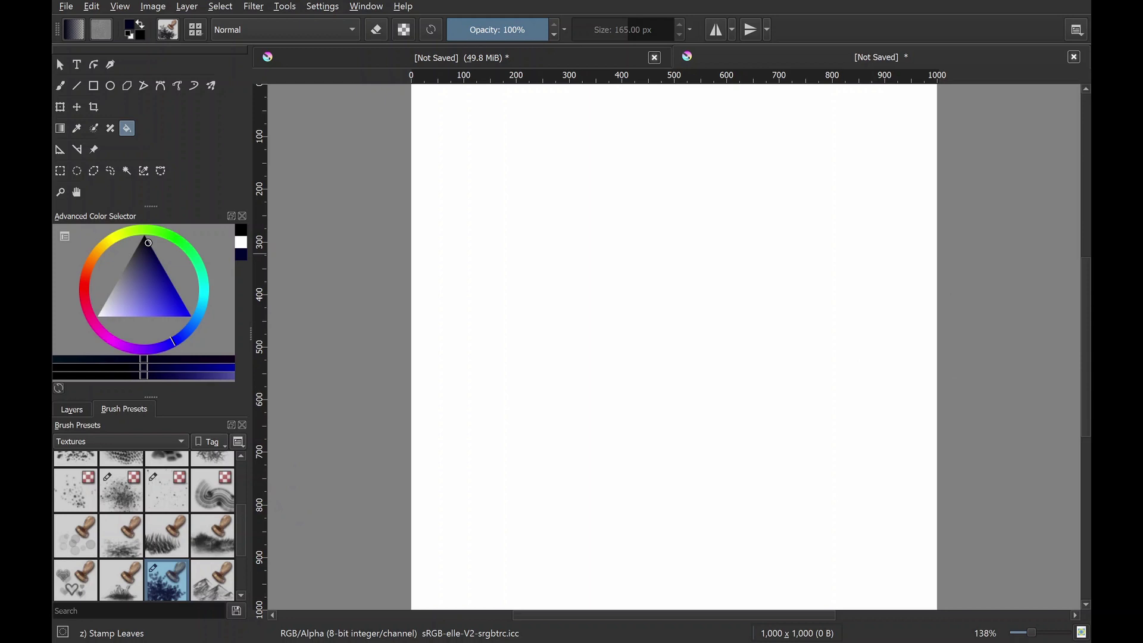
click(918, 384)
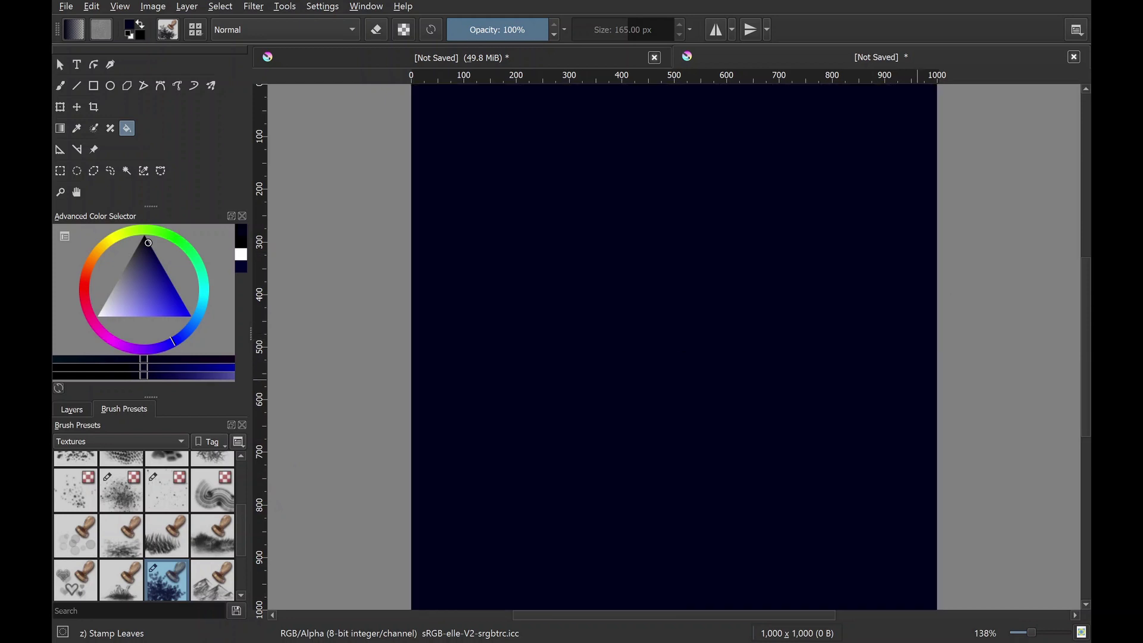
- Add an empty Layer 1 above the background and pick the Texture Spray brush preset
click(72, 409)
click(124, 409)
click(72, 409)
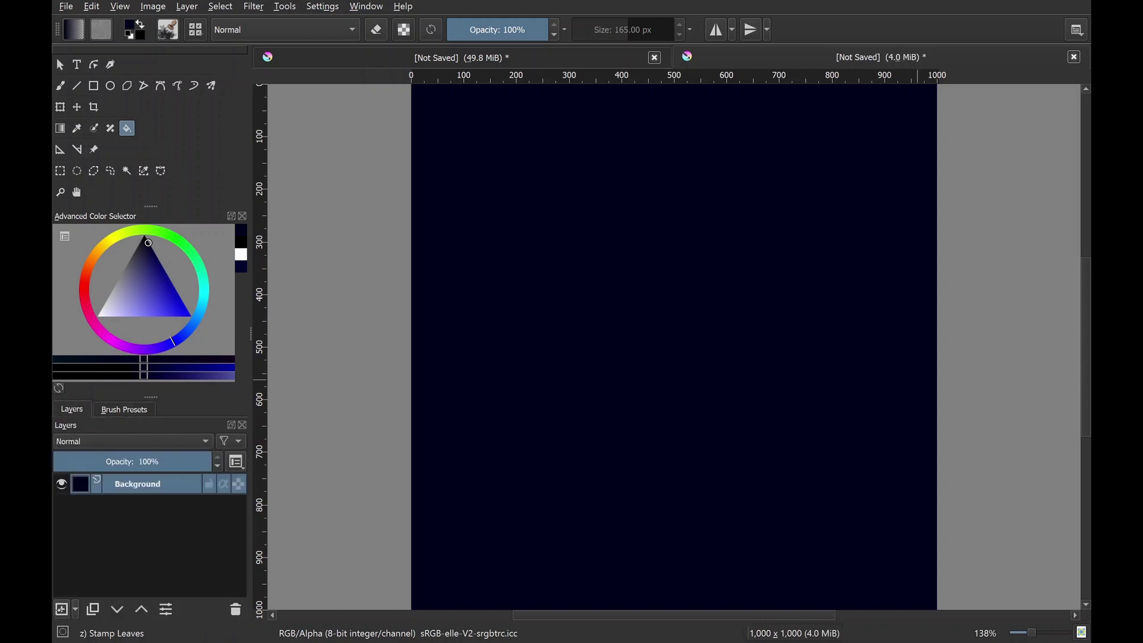
click(61, 609)
click(124, 409)
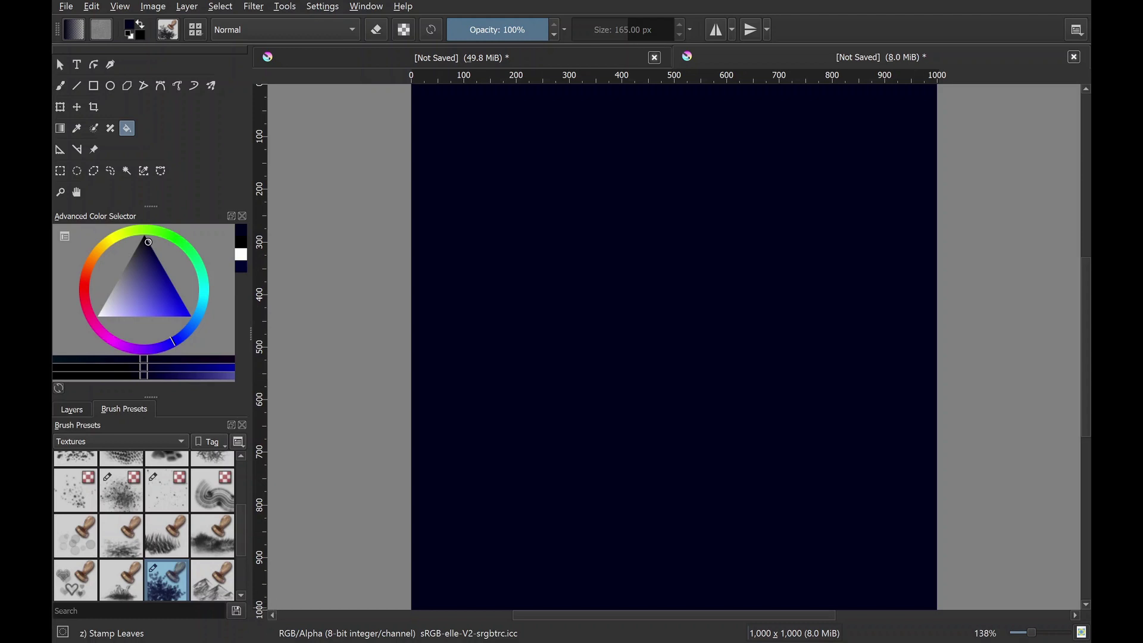
click(121, 491)
- Set a near-white paint colour and enlarge the freehand brush to 91.82 px
drag(108, 307, 89, 306)
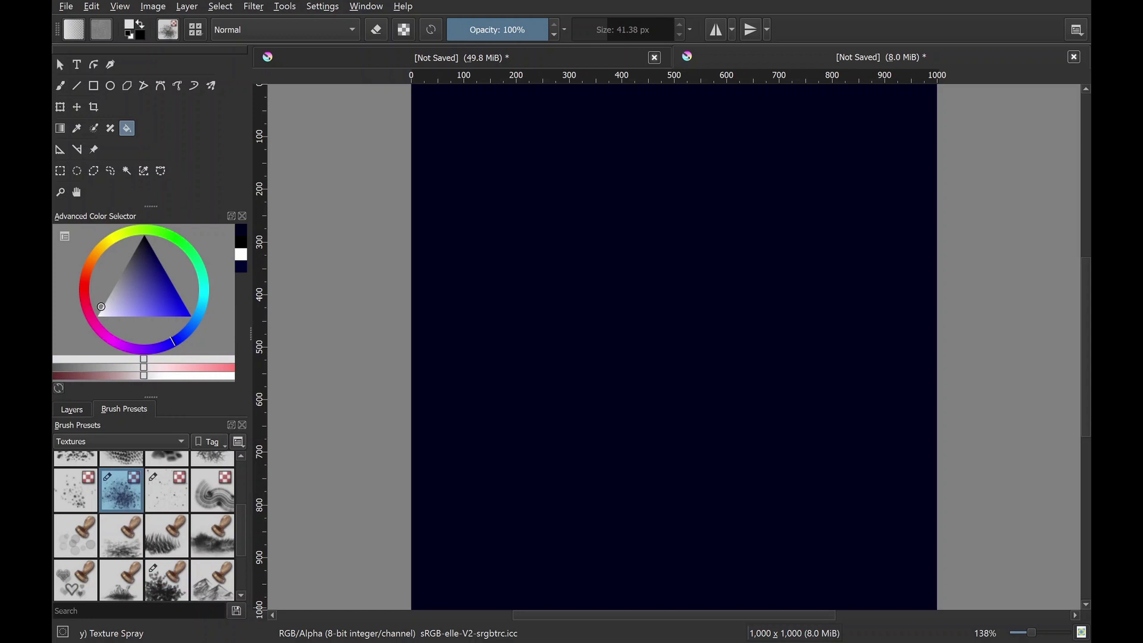
key(b)
click(619, 28)
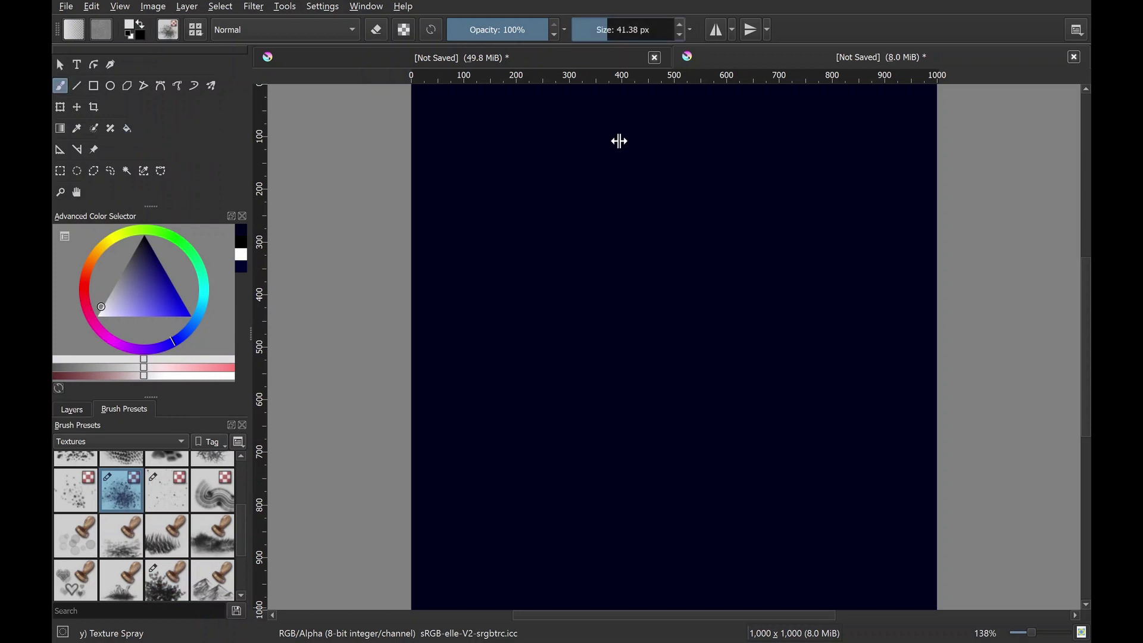
- Spray pale star clusters across the upper, left and middle parts of the sky
mouse_move(617, 193)
mouse_down()
mouse_move(599, 265)
mouse_move(606, 258)
mouse_up()
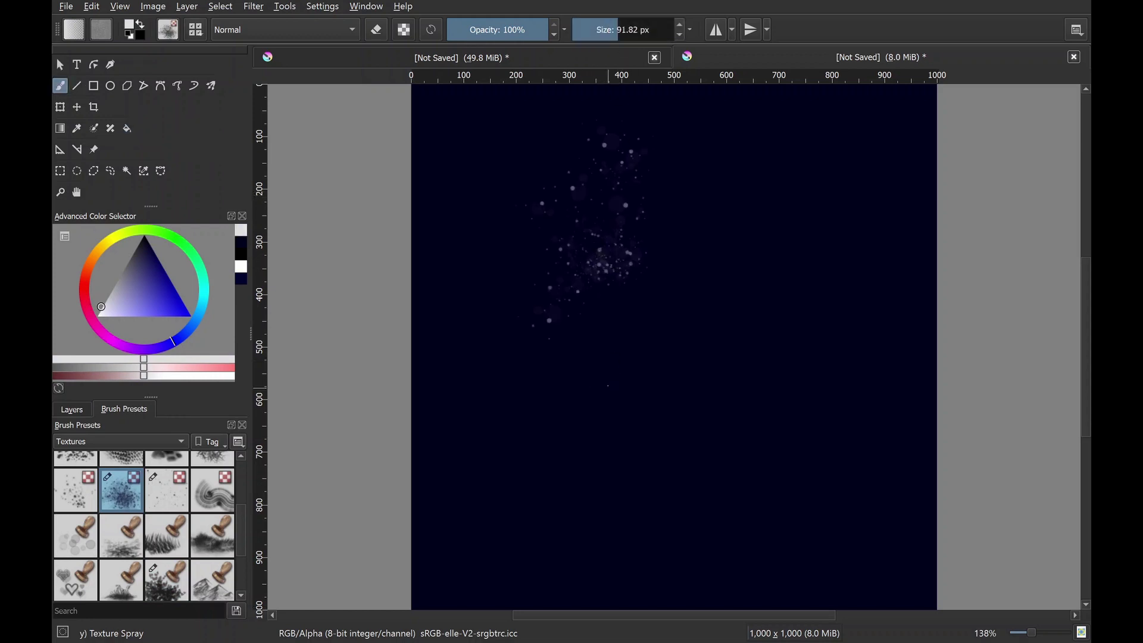
drag(608, 386, 473, 477)
drag(615, 353, 615, 256)
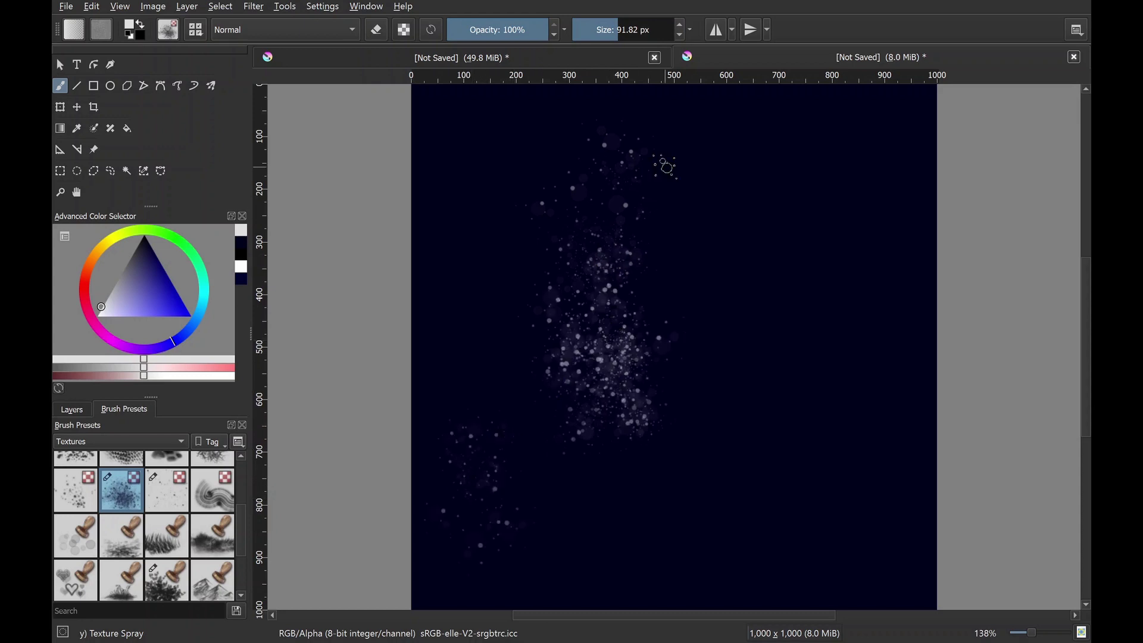
drag(715, 143, 722, 95)
click(488, 129)
mouse_move(456, 207)
mouse_down()
mouse_move(436, 167)
mouse_move(490, 111)
mouse_move(512, 98)
mouse_up()
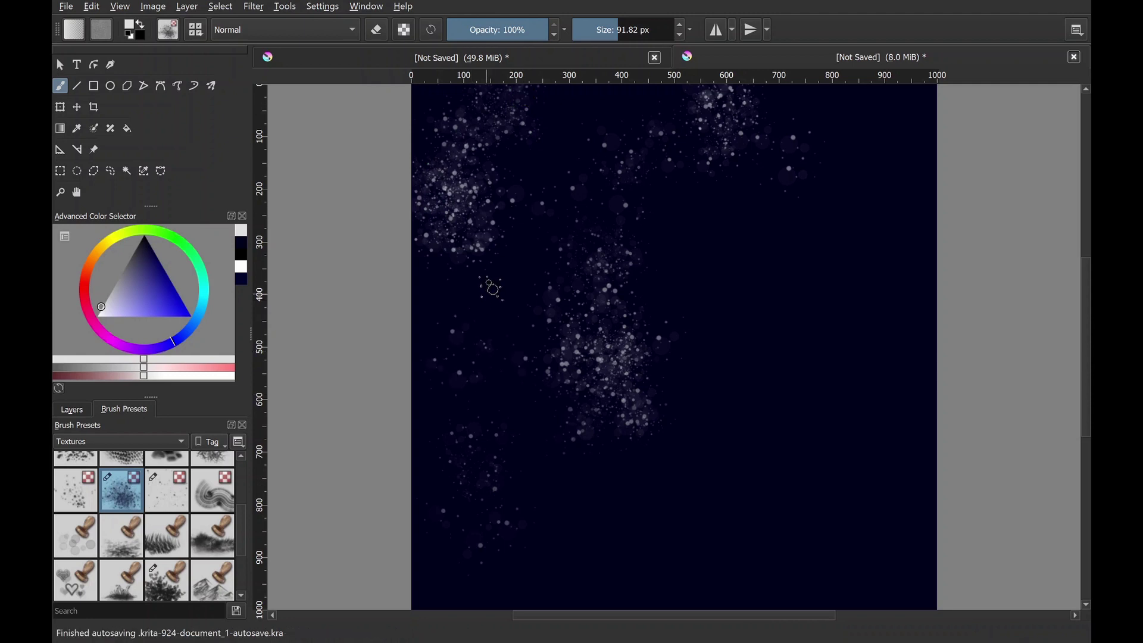
mouse_move(703, 256)
mouse_down()
mouse_move(754, 277)
mouse_move(804, 222)
mouse_up()
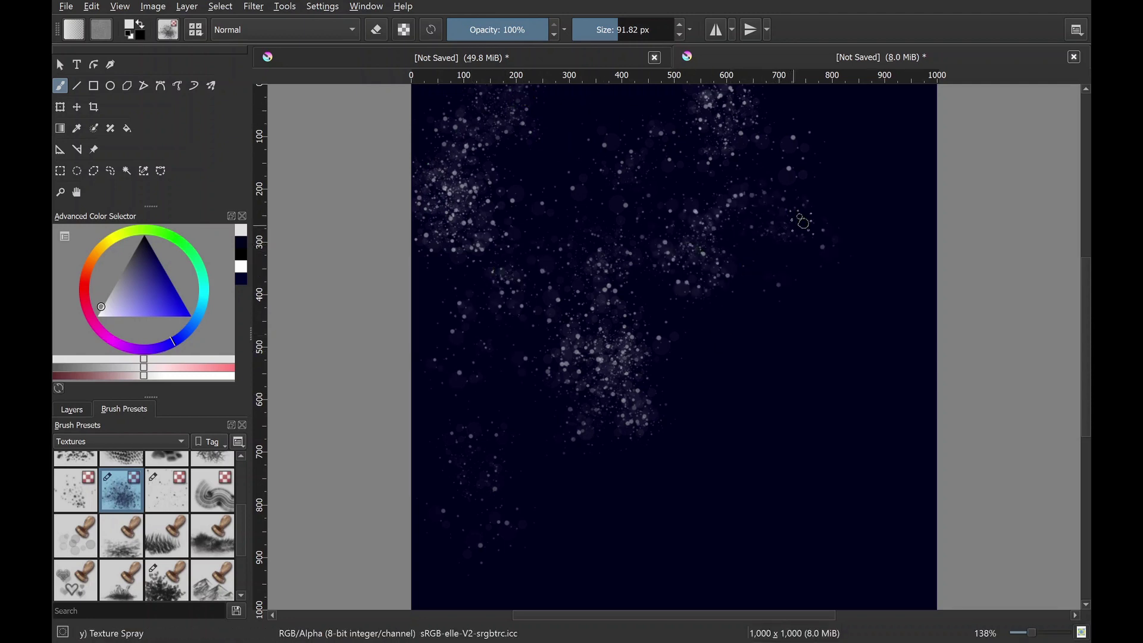
mouse_move(858, 286)
mouse_down()
mouse_move(831, 355)
mouse_move(662, 526)
mouse_move(581, 542)
mouse_up()
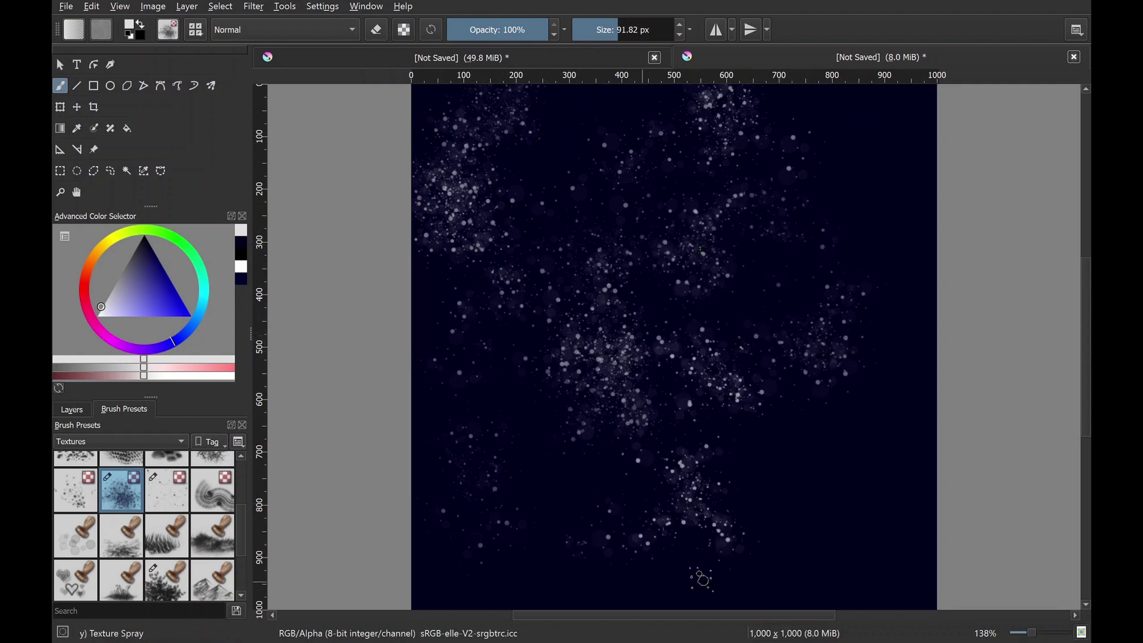
- Spray more star clusters at the lower centre, right edge, top-right and bottom-left
drag(774, 568, 818, 570)
drag(897, 455, 831, 487)
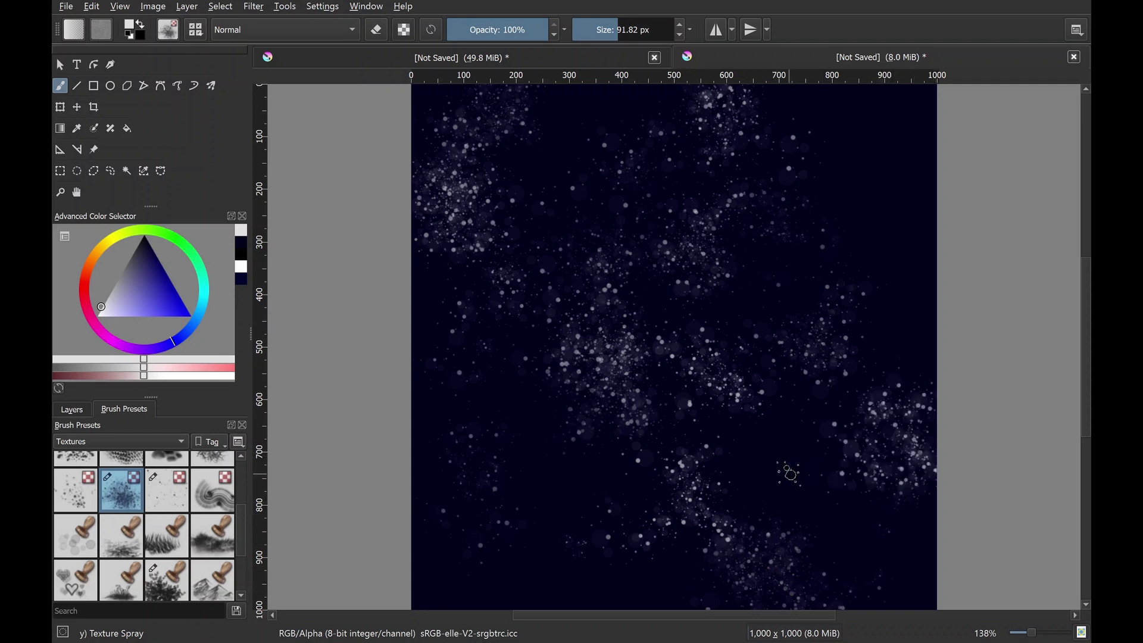
drag(915, 116, 928, 153)
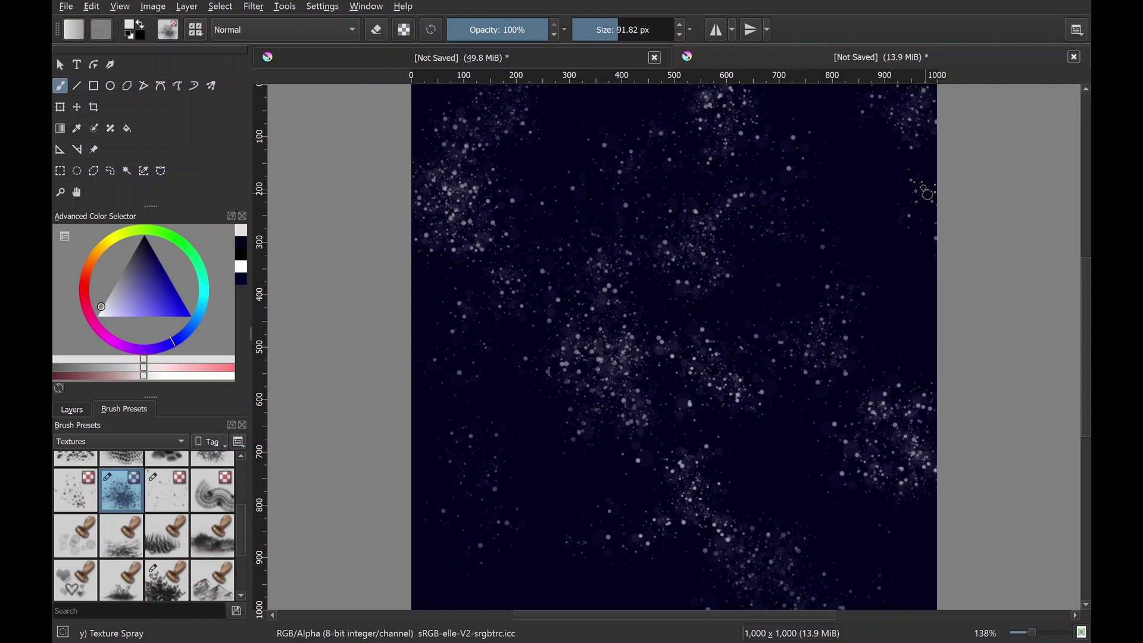
drag(563, 361, 611, 239)
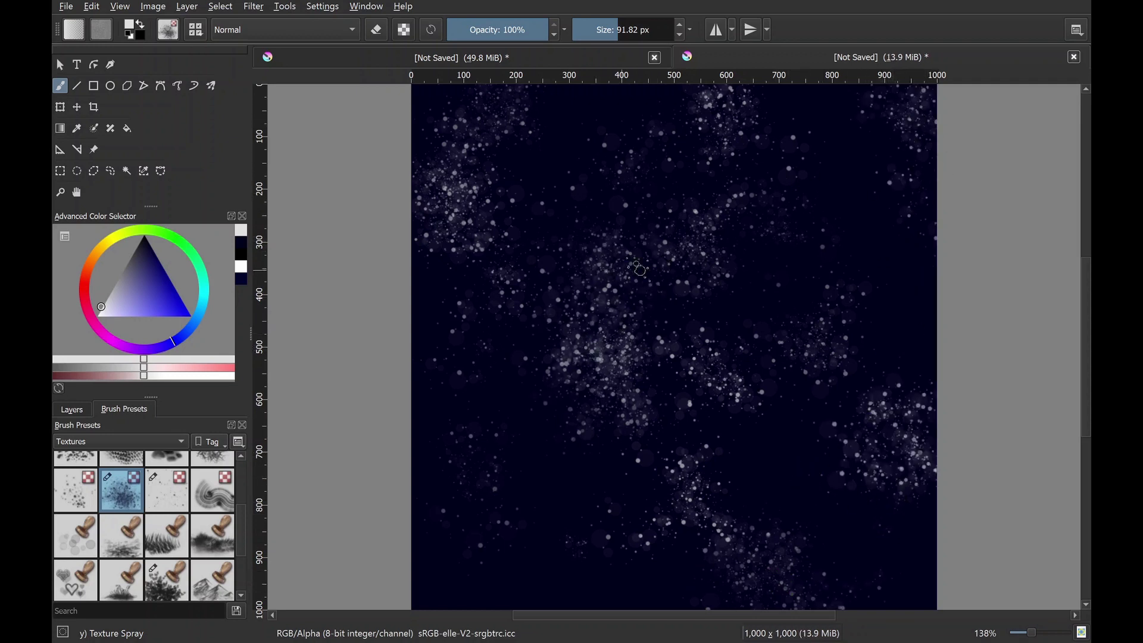
drag(729, 254, 755, 128)
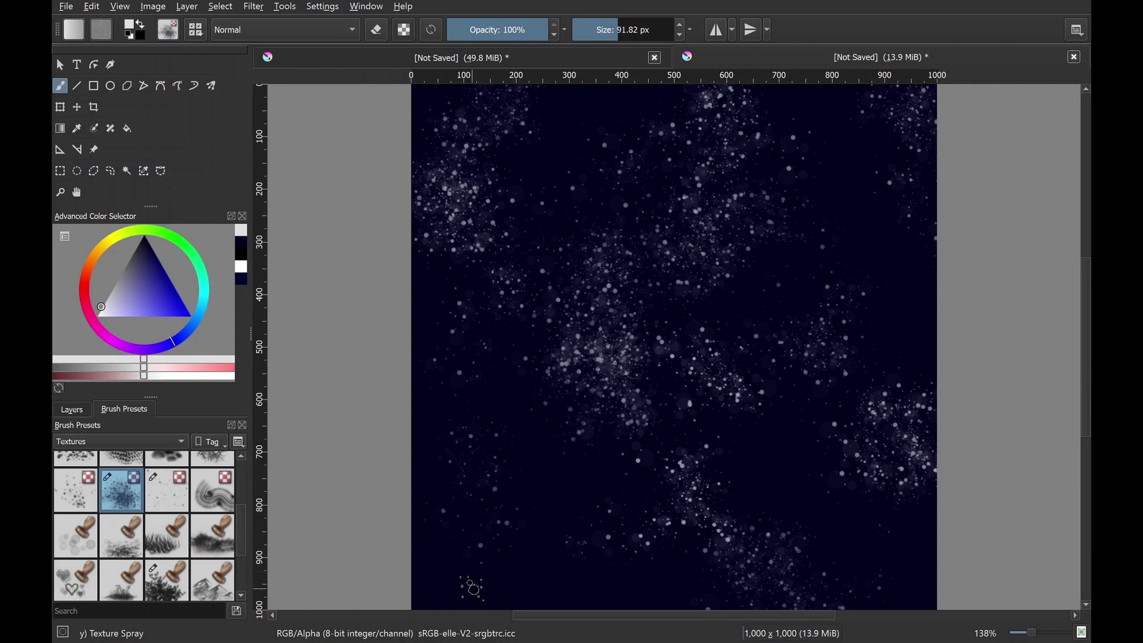
drag(485, 575, 457, 600)
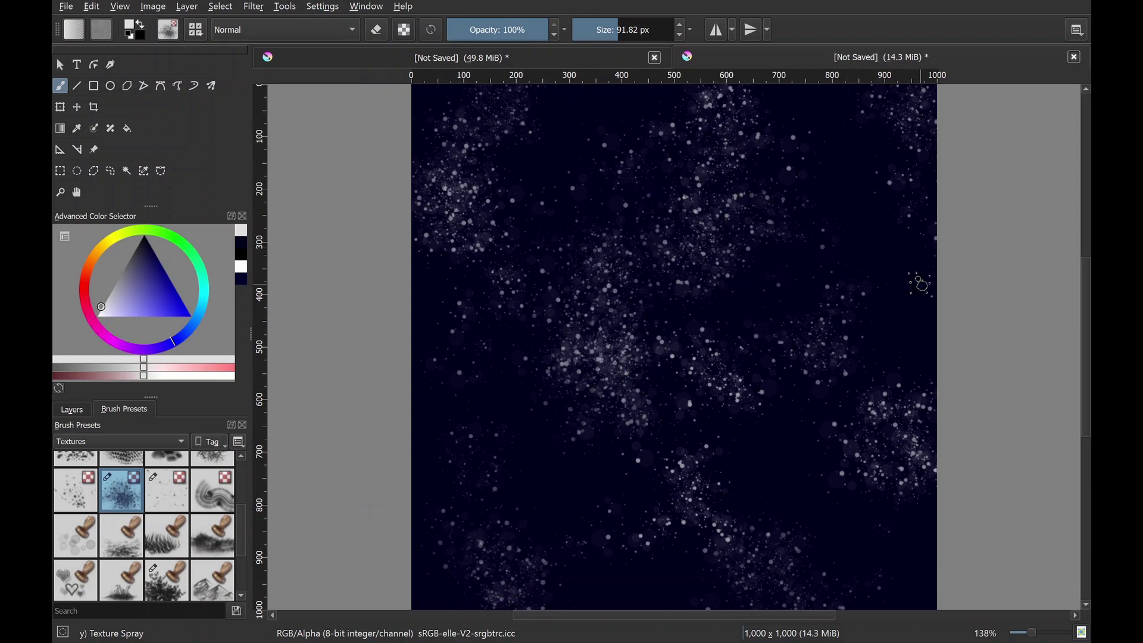
click(929, 284)
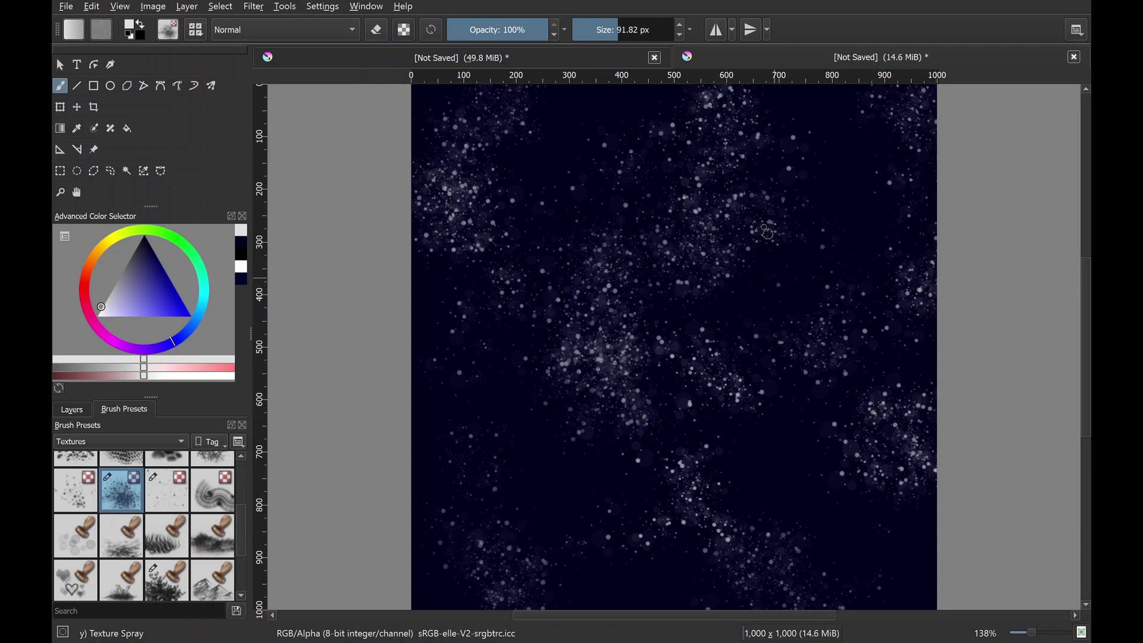
- Add Layer 2 and choose the Texture Splat brush at 135 px
click(72, 409)
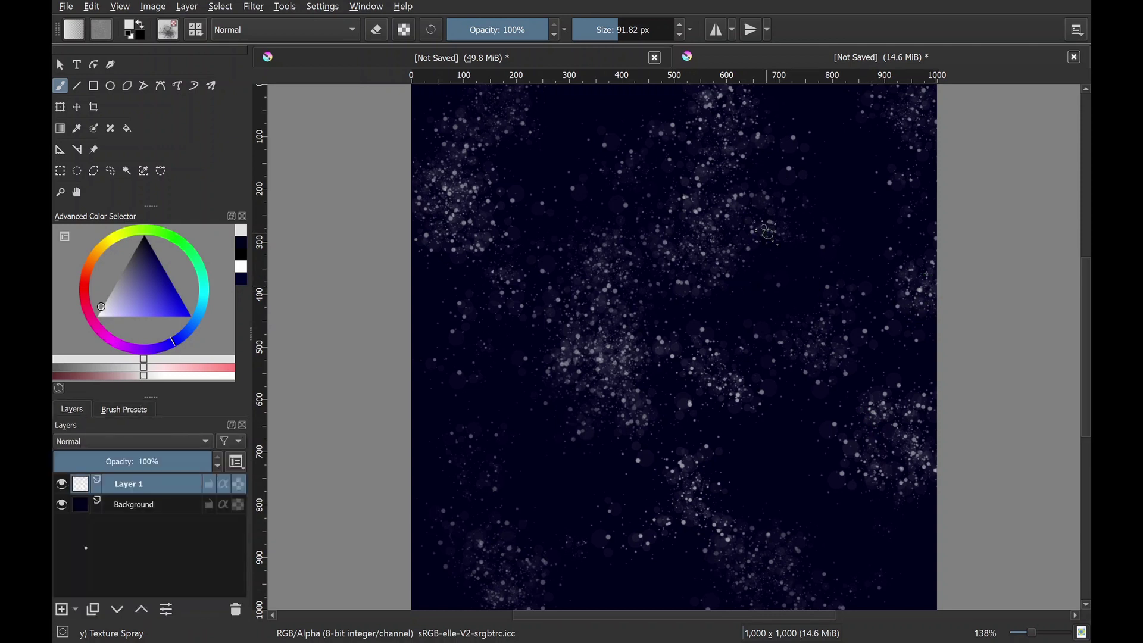
click(59, 609)
click(124, 409)
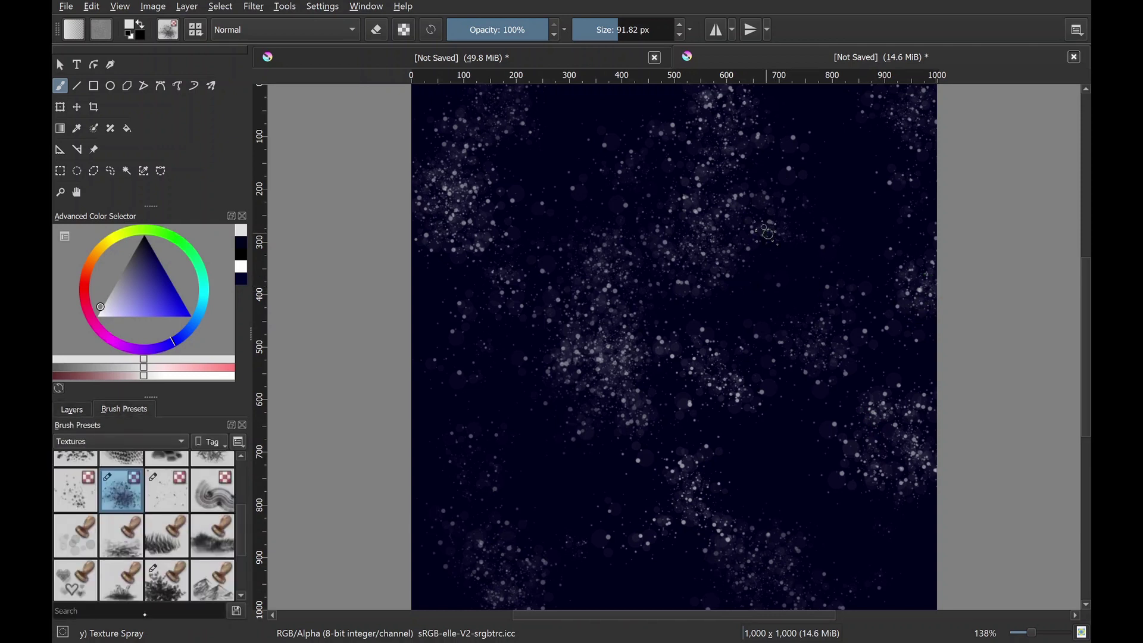
click(75, 491)
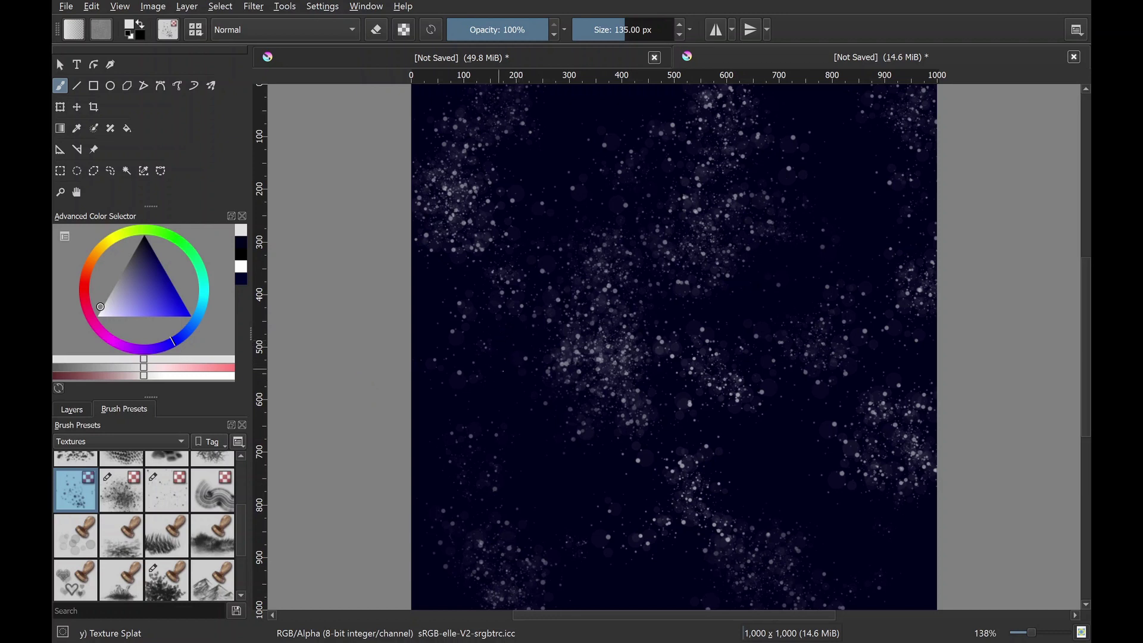
- Splatter brighter stars up the left side, through the centre, right edge and bottom
mouse_move(485, 370)
mouse_down()
mouse_move(505, 314)
mouse_move(529, 323)
mouse_move(490, 222)
mouse_up()
drag(682, 503, 610, 340)
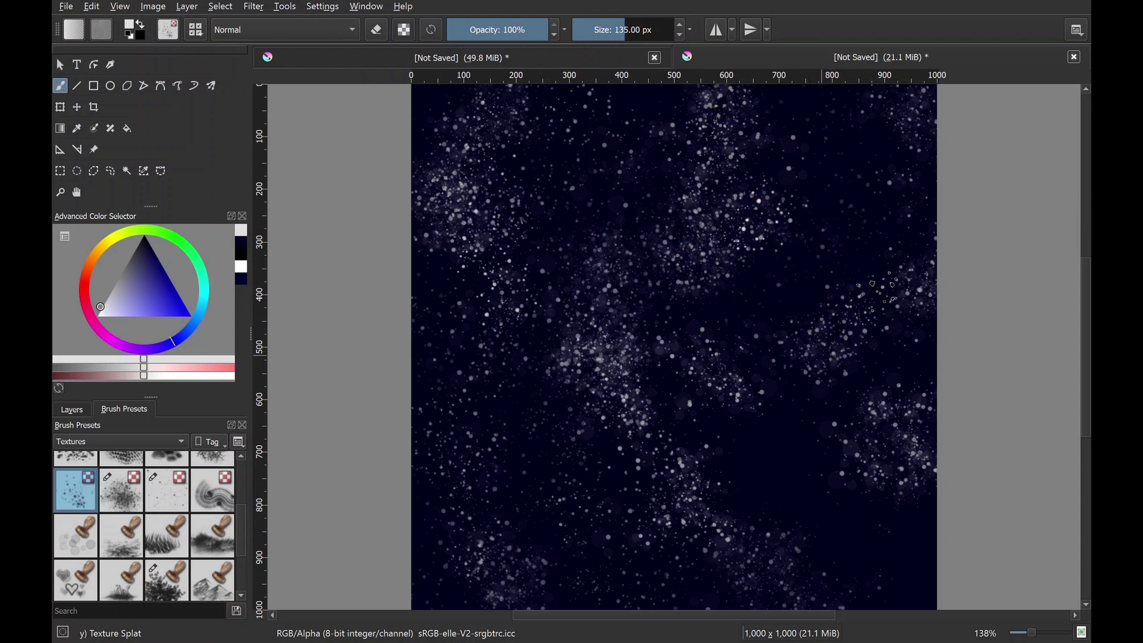
mouse_move(881, 293)
mouse_down()
mouse_move(911, 231)
mouse_move(875, 174)
mouse_move(883, 108)
mouse_move(896, 149)
mouse_up()
mouse_move(897, 476)
mouse_down()
mouse_move(881, 438)
mouse_move(873, 477)
mouse_up()
drag(744, 542, 768, 568)
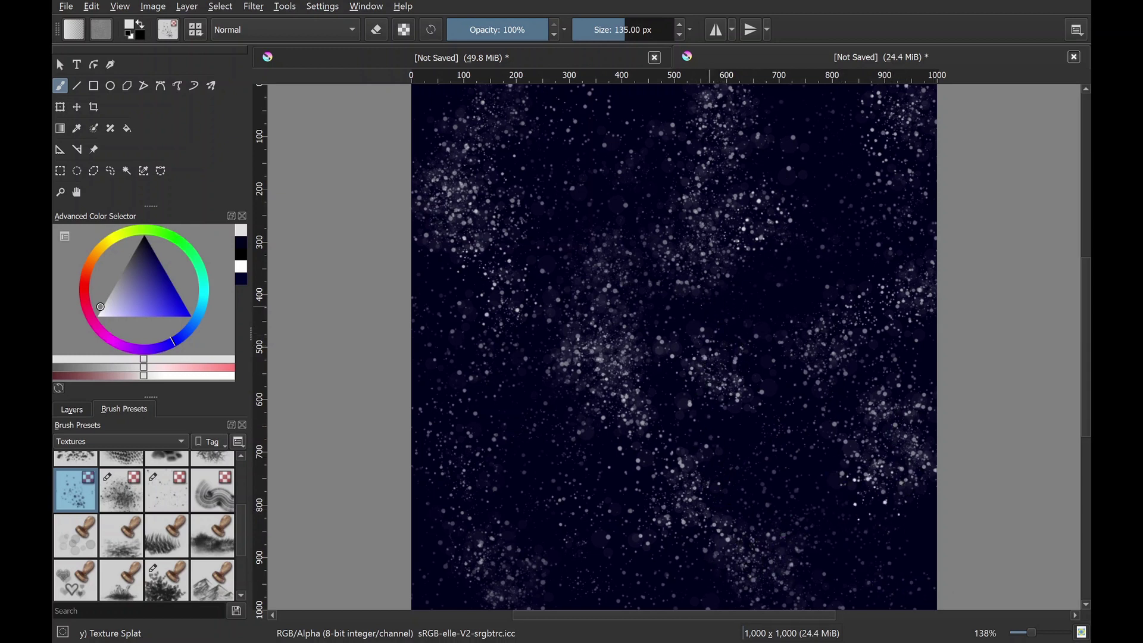
click(72, 410)
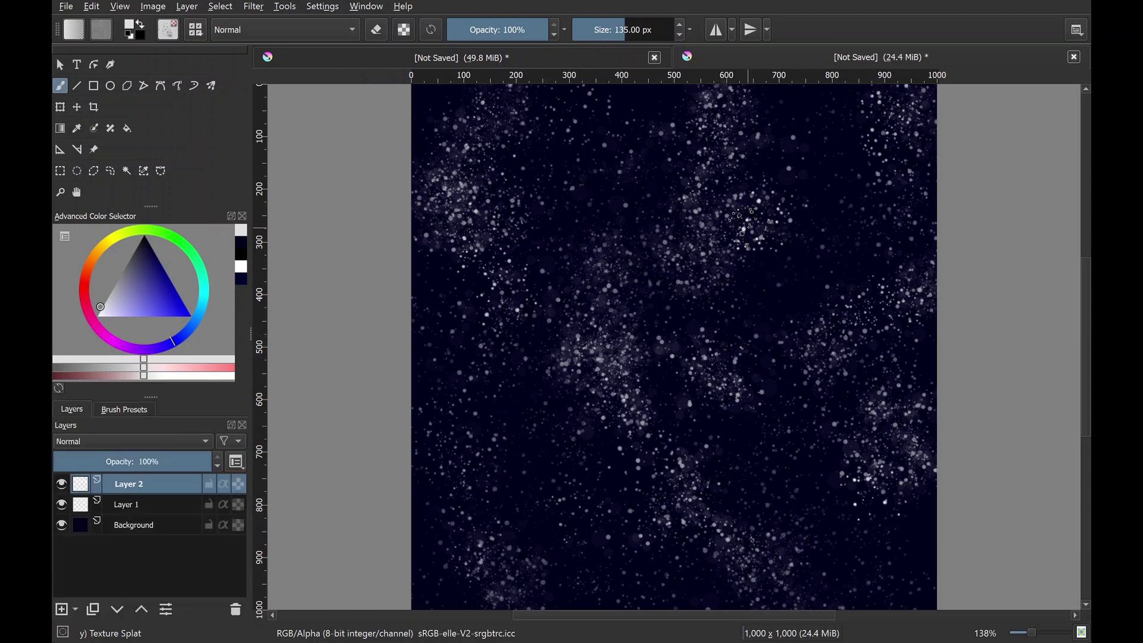
- Dim Layer 1 to 37% opacity and Layer 2 to 51% opacity
click(140, 505)
click(135, 462)
click(143, 479)
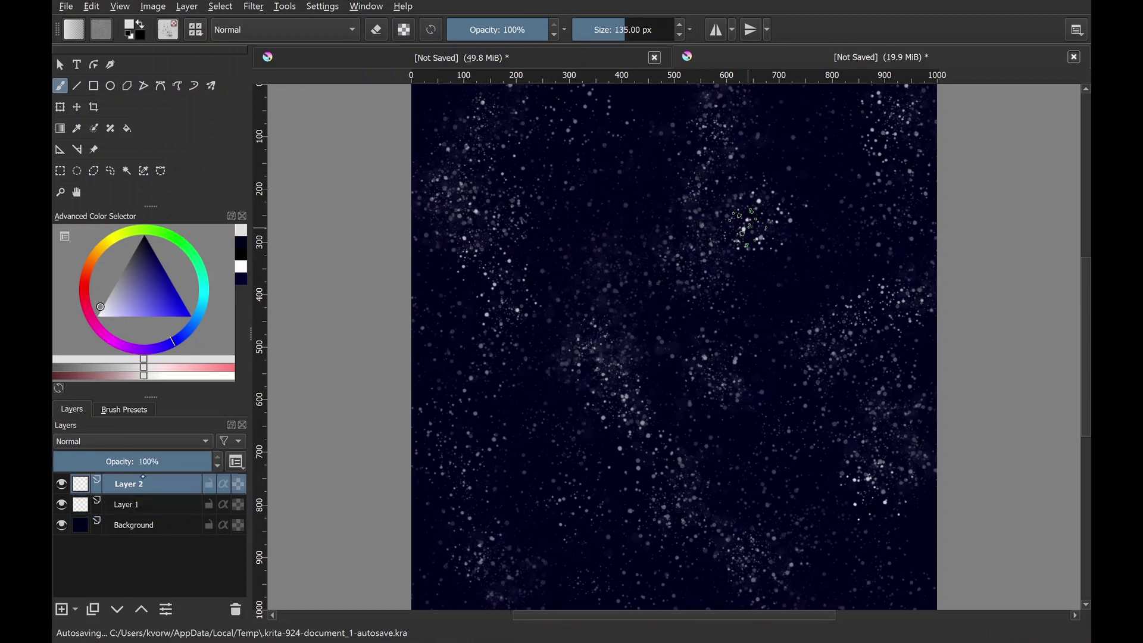
click(135, 461)
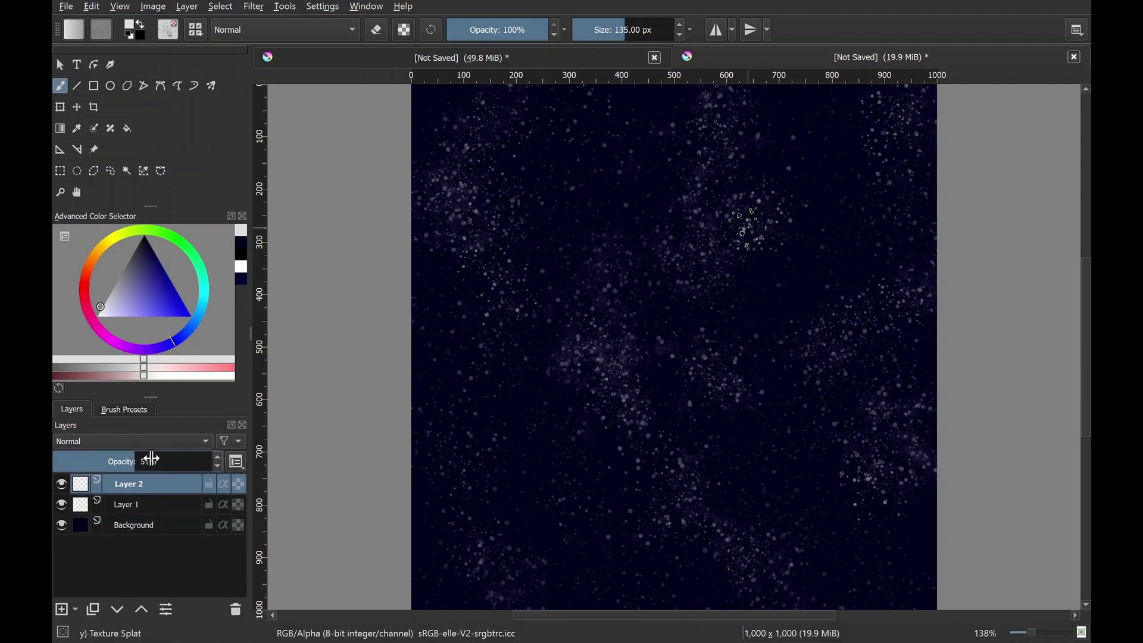
click(127, 504)
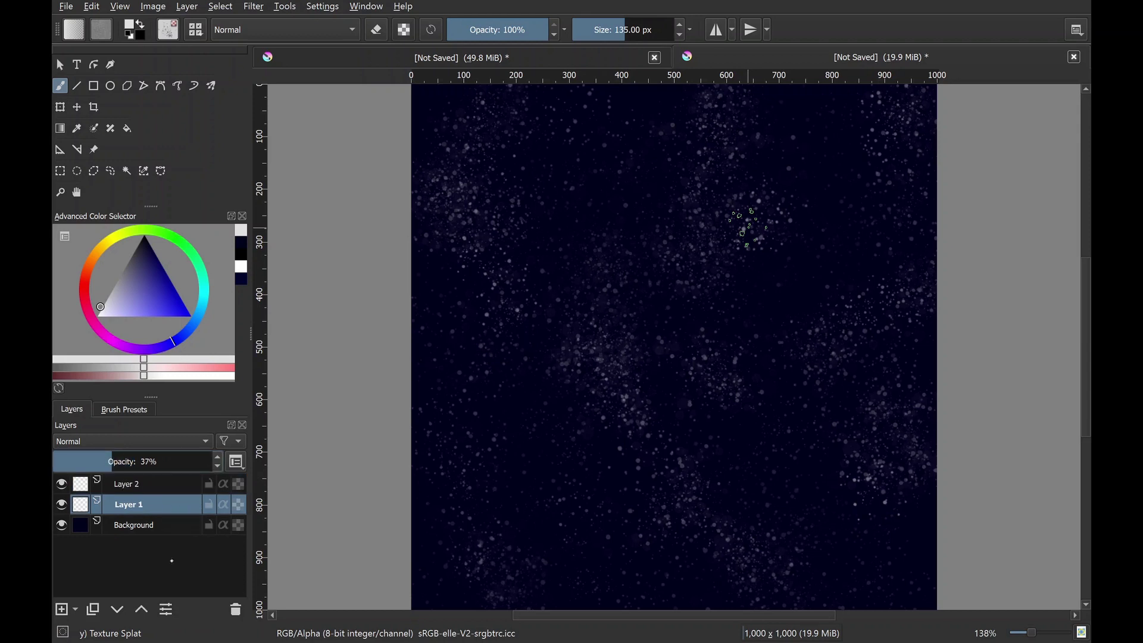
click(140, 483)
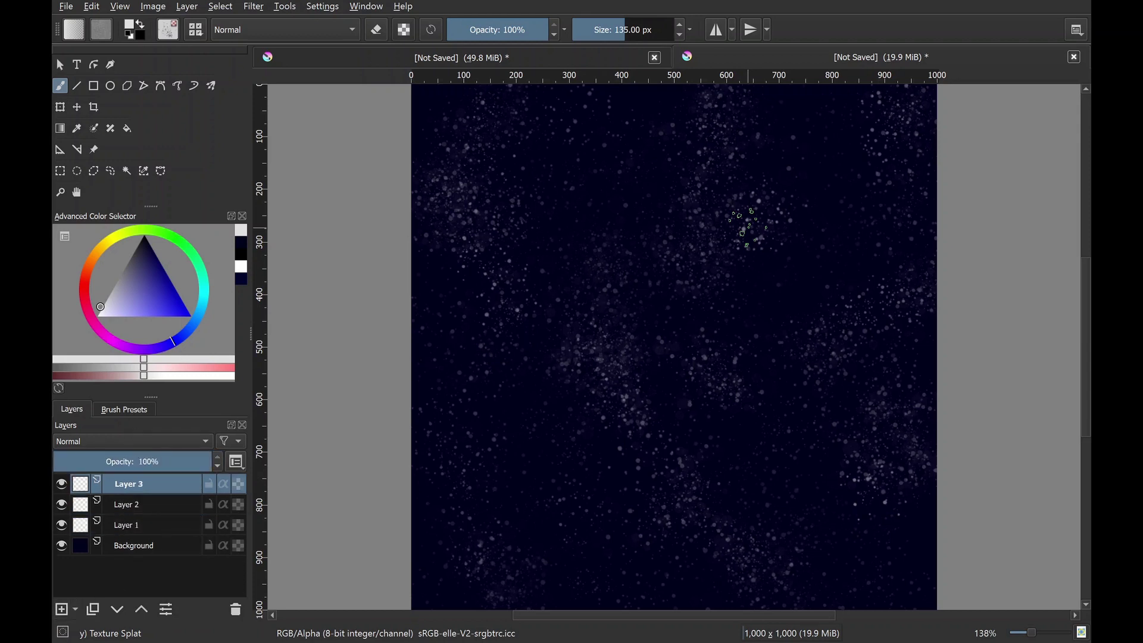
click(124, 409)
- Reselect Texture Spray at about 23 px and spray nebula streaks across the upper centre and left
click(126, 495)
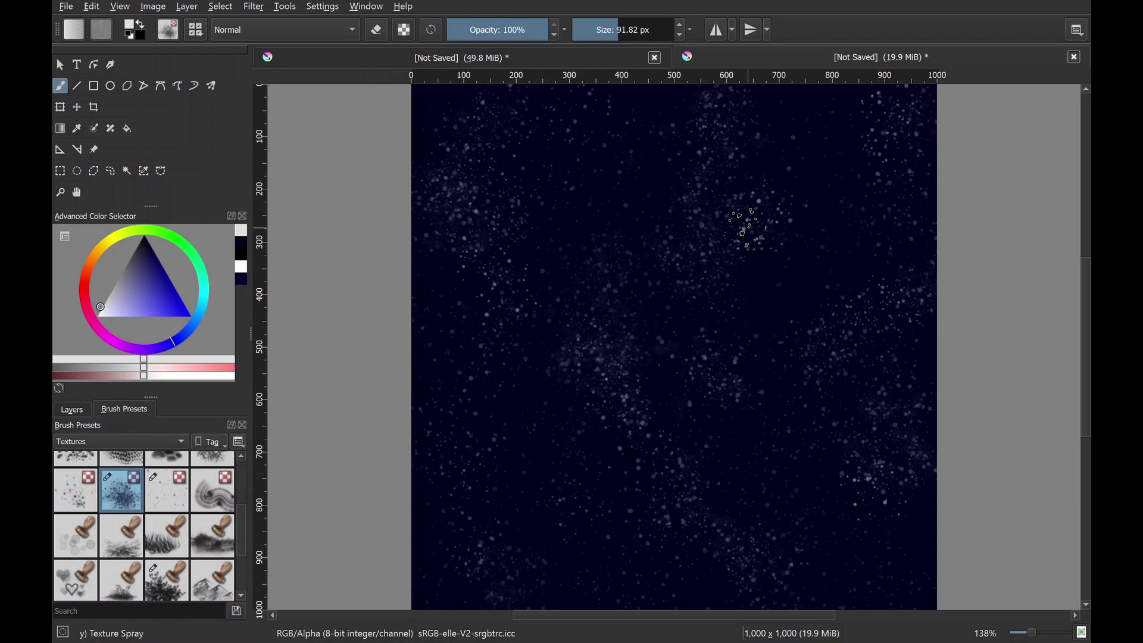
click(601, 33)
mouse_move(701, 128)
mouse_down()
mouse_move(712, 192)
mouse_move(670, 273)
mouse_move(695, 224)
mouse_move(677, 267)
mouse_move(704, 260)
mouse_move(734, 96)
mouse_up()
mouse_move(717, 168)
mouse_down()
mouse_move(670, 249)
mouse_move(639, 262)
mouse_move(620, 252)
mouse_move(604, 288)
mouse_move(591, 286)
mouse_move(596, 315)
mouse_move(565, 346)
mouse_move(569, 370)
mouse_up()
mouse_move(484, 343)
mouse_down()
mouse_move(485, 307)
mouse_move(507, 286)
mouse_move(460, 228)
mouse_move(432, 238)
mouse_move(430, 194)
mouse_move(471, 171)
mouse_move(452, 171)
mouse_move(461, 126)
mouse_move(551, 99)
mouse_up()
drag(501, 210, 501, 330)
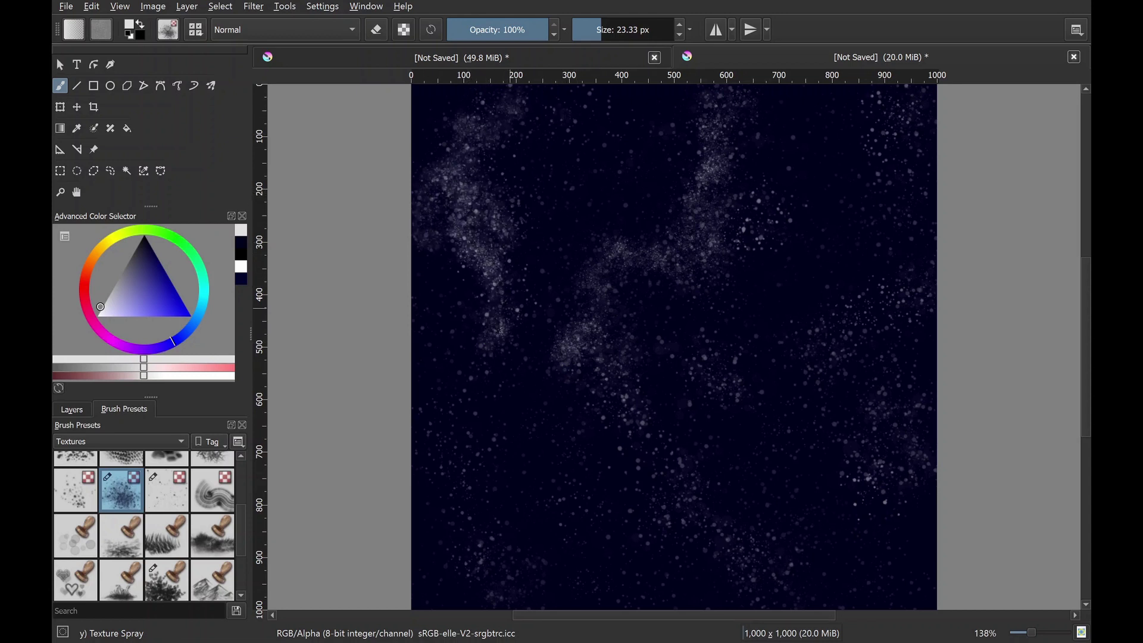
drag(455, 440, 466, 462)
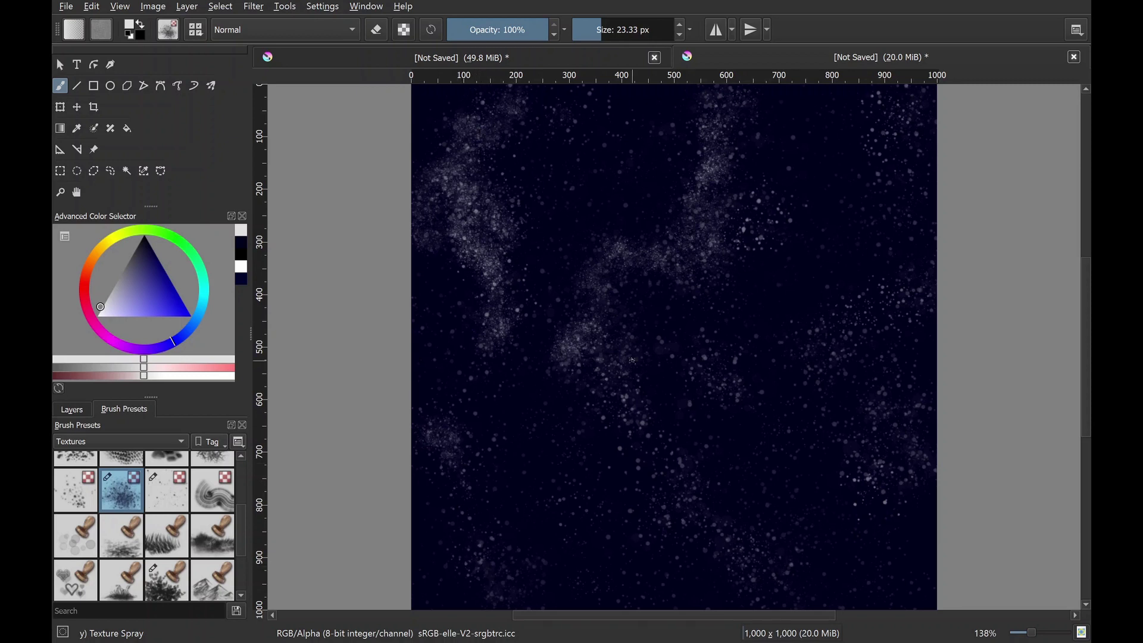
mouse_move(586, 348)
mouse_down()
mouse_move(610, 411)
mouse_move(678, 501)
mouse_move(608, 342)
mouse_move(630, 279)
mouse_move(717, 263)
mouse_move(729, 243)
mouse_up()
- Build up spray texture through the top centre, middle, bottom band and right edge
drag(736, 203, 749, 144)
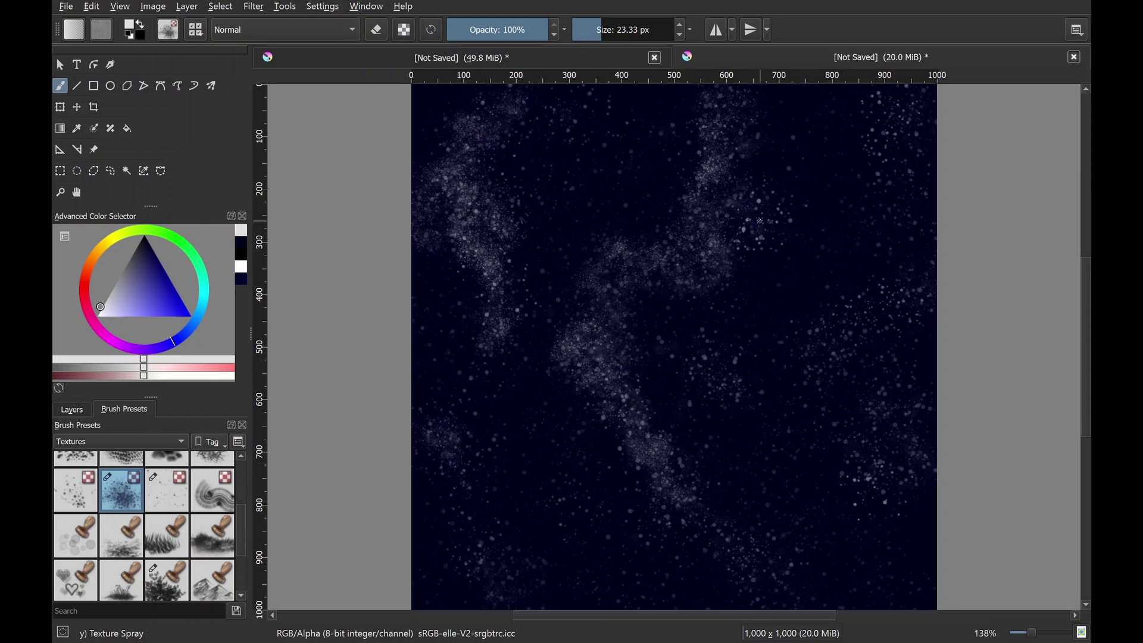
mouse_move(759, 220)
mouse_down()
mouse_move(762, 115)
mouse_move(726, 106)
mouse_move(673, 176)
mouse_up()
drag(629, 236, 673, 230)
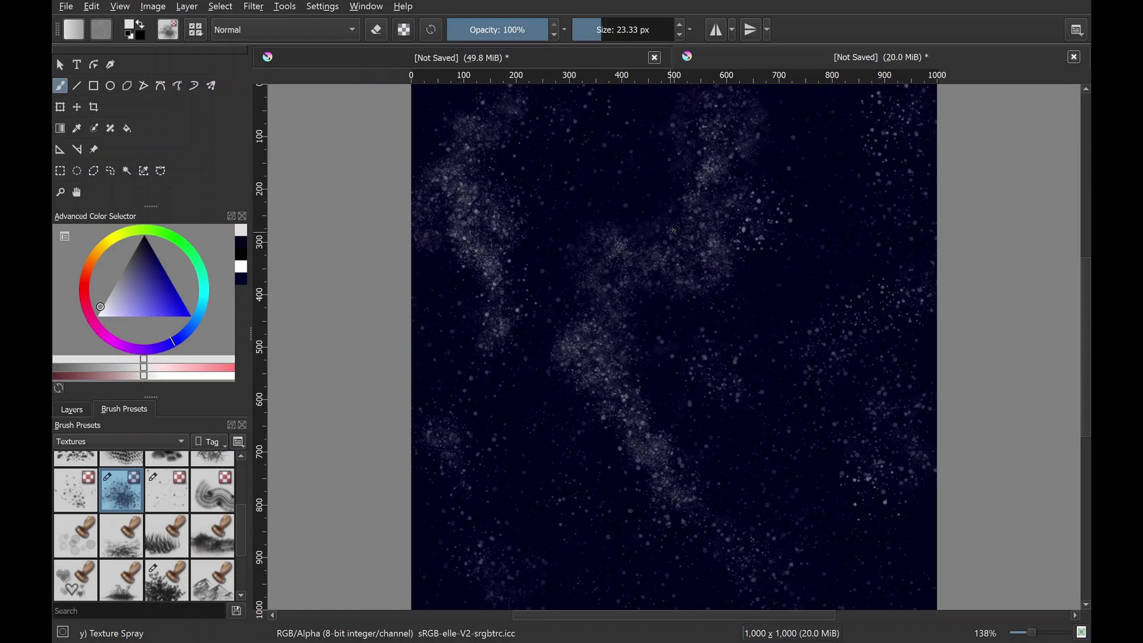
mouse_move(742, 265)
mouse_down()
mouse_move(661, 299)
mouse_move(642, 363)
mouse_move(703, 465)
mouse_up()
drag(639, 488, 542, 369)
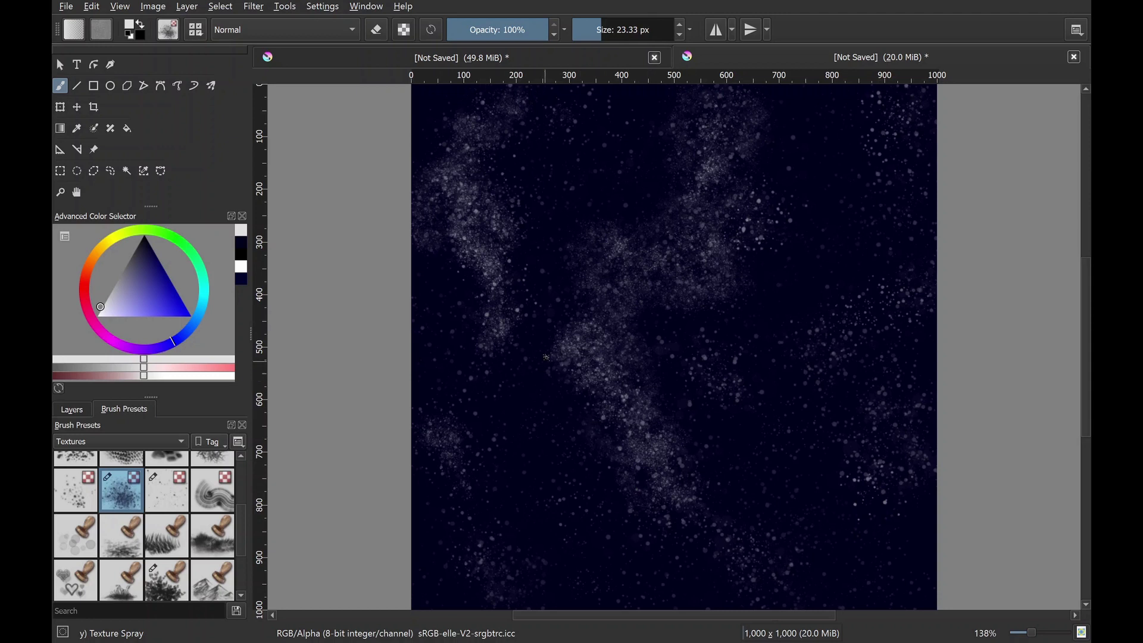
drag(594, 397, 580, 410)
mouse_move(674, 507)
mouse_down()
mouse_move(745, 566)
mouse_move(765, 604)
mouse_move(782, 594)
mouse_move(683, 463)
mouse_up()
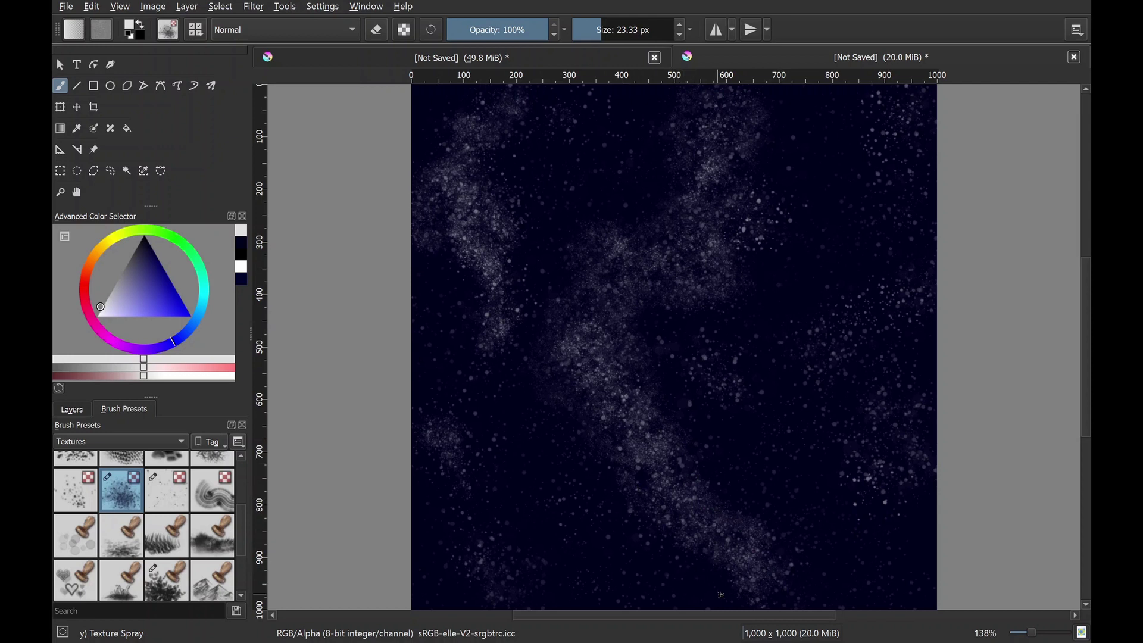
drag(721, 595, 598, 492)
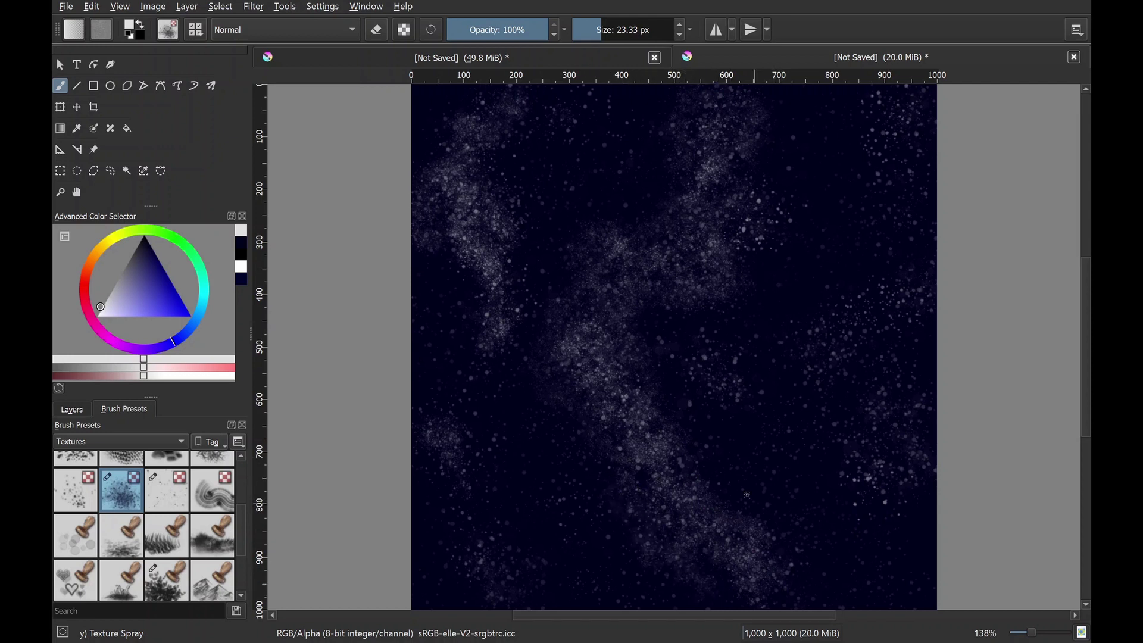
mouse_move(887, 497)
mouse_down()
mouse_move(868, 453)
mouse_move(894, 429)
mouse_move(898, 453)
mouse_move(921, 429)
mouse_move(872, 364)
mouse_move(873, 317)
mouse_move(944, 302)
mouse_move(910, 292)
mouse_move(833, 309)
mouse_move(792, 343)
mouse_move(838, 390)
mouse_move(859, 344)
mouse_move(931, 315)
mouse_move(874, 356)
mouse_move(836, 412)
mouse_move(847, 512)
mouse_move(901, 504)
mouse_move(860, 502)
mouse_move(823, 470)
mouse_move(820, 420)
mouse_move(795, 399)
mouse_move(901, 218)
mouse_move(869, 127)
mouse_move(928, 130)
mouse_up()
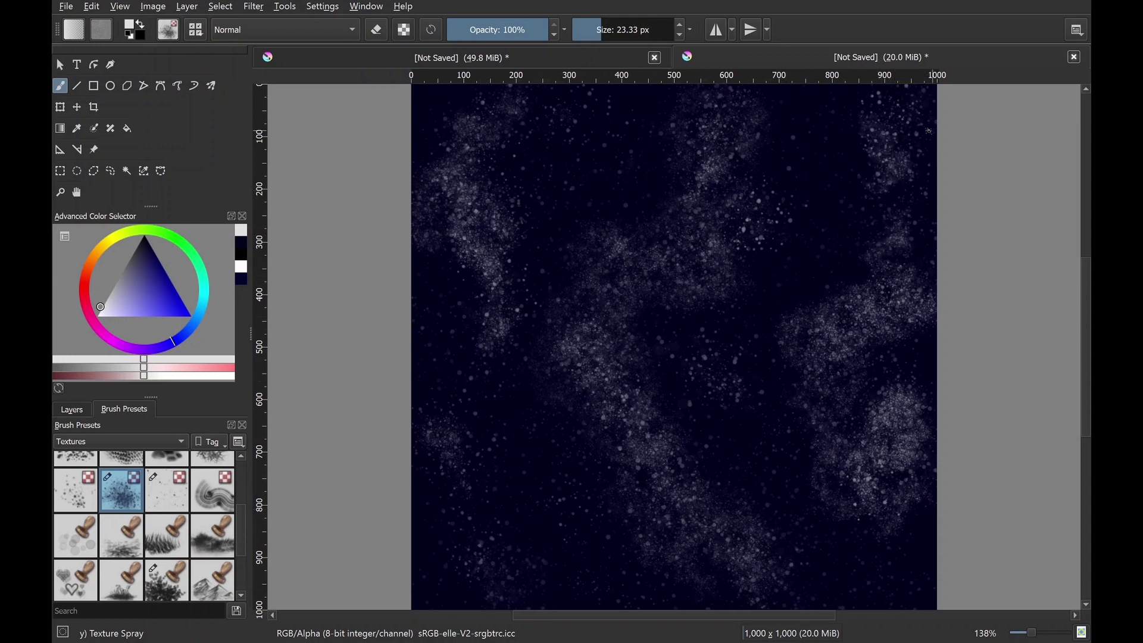
drag(864, 279, 882, 223)
- Resize the spray brush to about 47 px and spray a cluster along the upper right
click(614, 33)
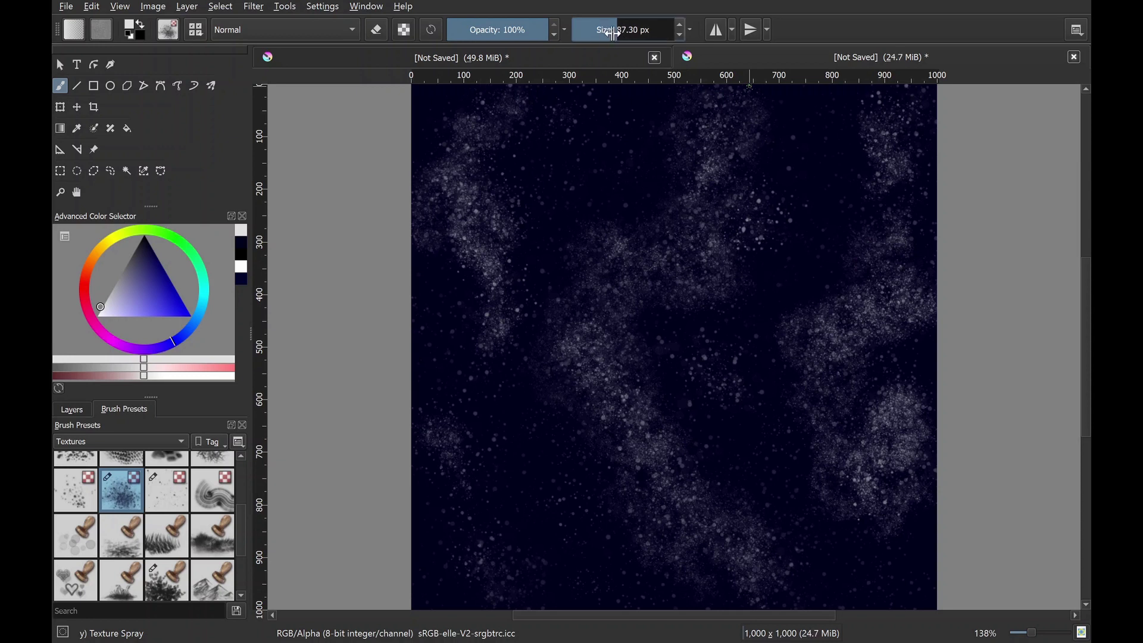
click(608, 33)
mouse_move(814, 116)
mouse_down()
mouse_move(801, 117)
mouse_move(819, 185)
mouse_move(789, 277)
mouse_up()
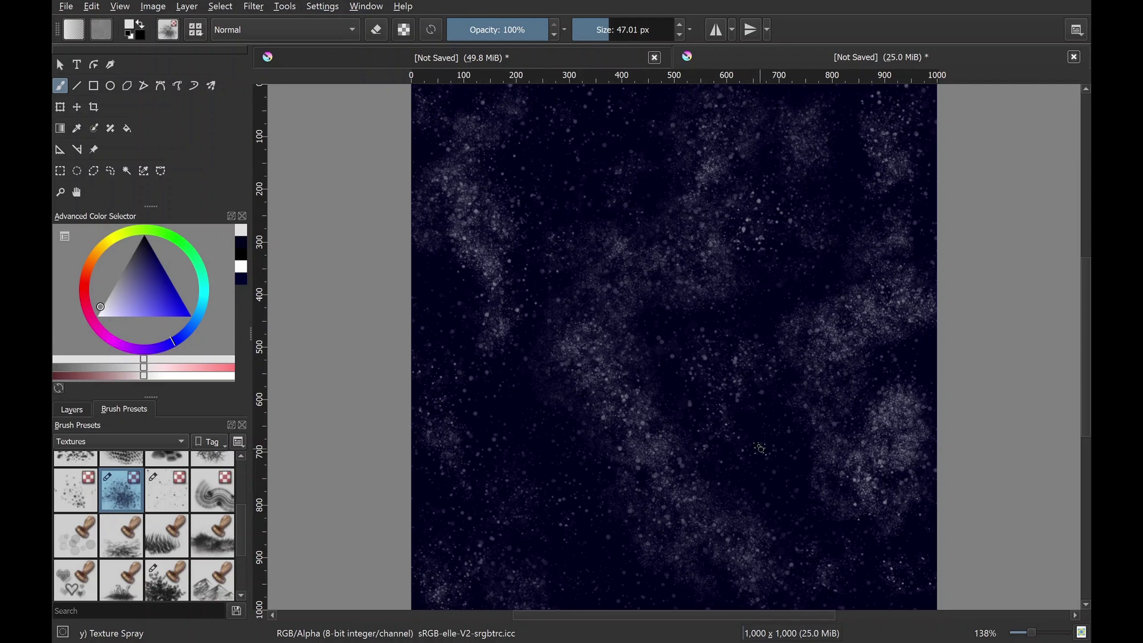
key(slash)
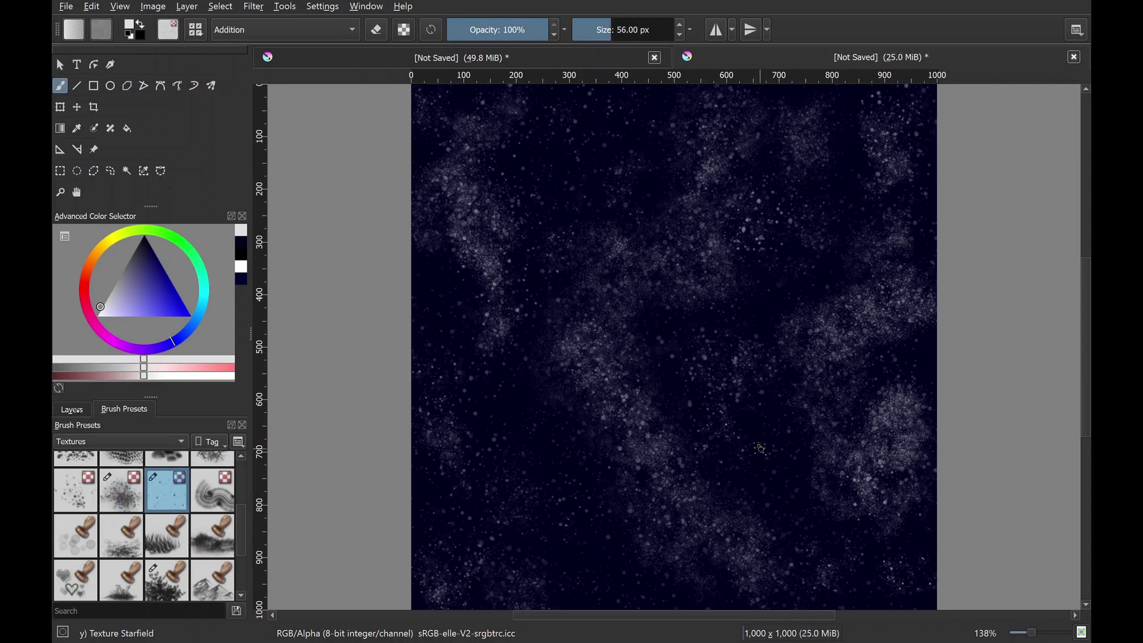
- Add Layer 4 and set Layer 3's opacity to 73%
click(72, 410)
key(Insert)
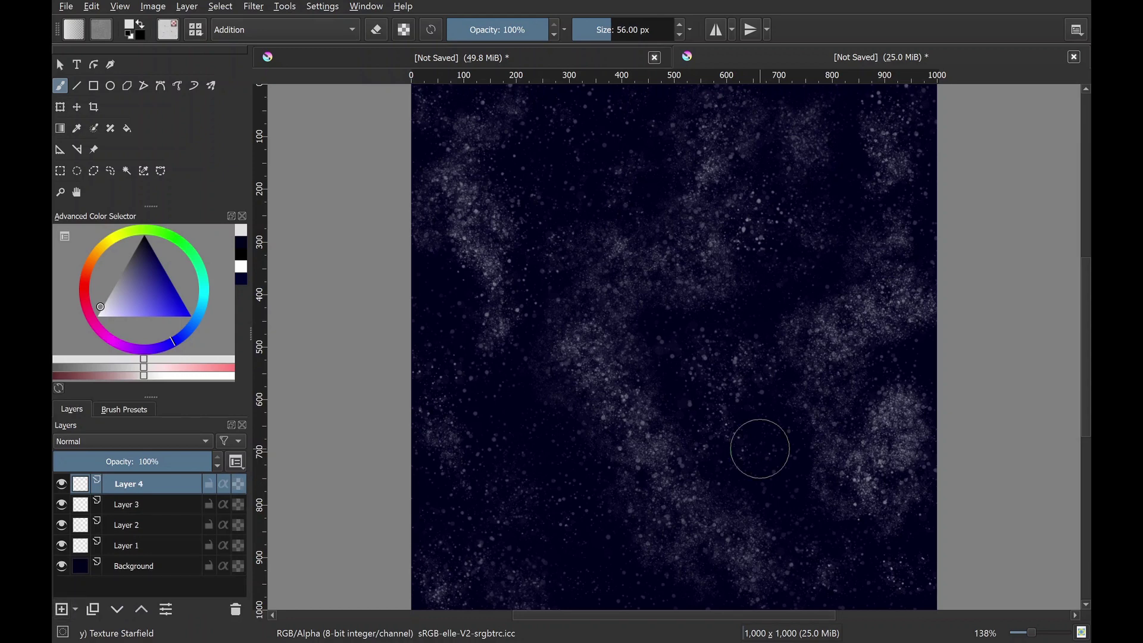
click(129, 504)
click(152, 462)
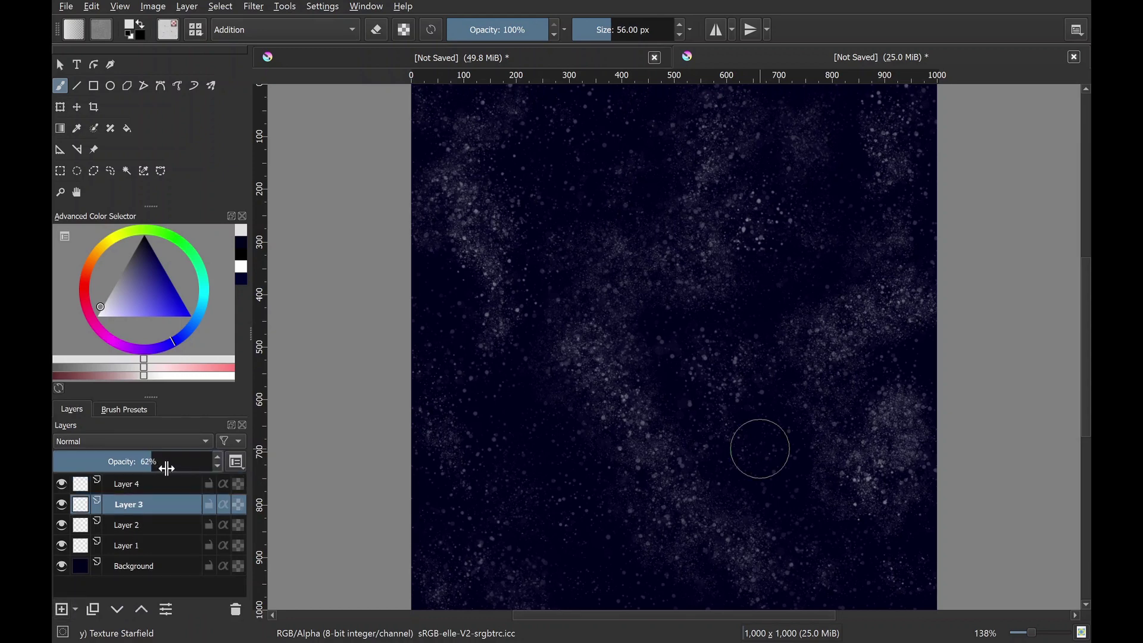
click(169, 462)
click(124, 409)
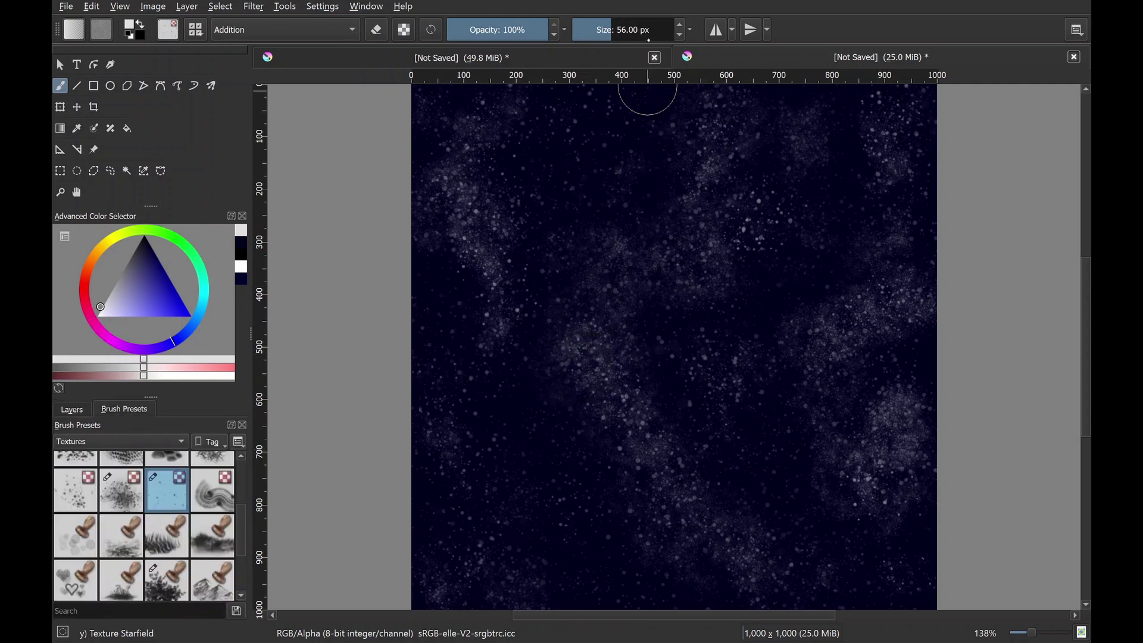
- Sweep a broad band of Texture Starfield stars across the sky at 217 px
click(637, 45)
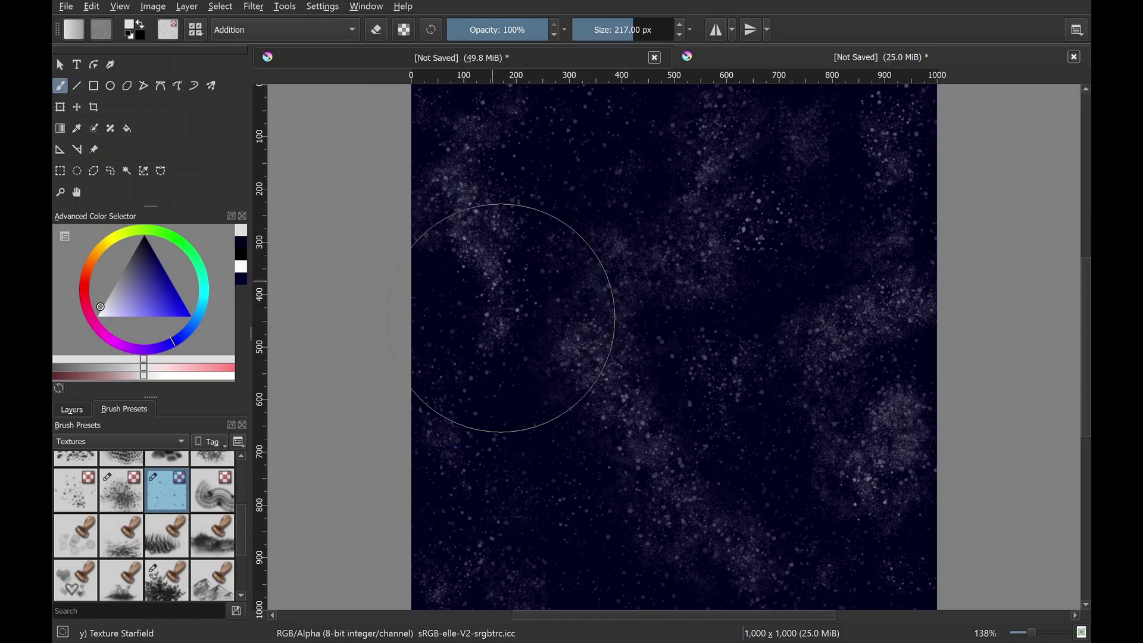
mouse_move(521, 379)
mouse_down()
mouse_move(517, 459)
mouse_move(492, 526)
mouse_move(494, 558)
mouse_move(515, 581)
mouse_move(486, 552)
mouse_move(567, 449)
mouse_move(509, 384)
mouse_move(505, 316)
mouse_move(458, 277)
mouse_move(471, 140)
mouse_move(543, 184)
mouse_move(459, 119)
mouse_move(533, 140)
mouse_move(666, 129)
mouse_move(620, 234)
mouse_move(728, 204)
mouse_move(755, 124)
mouse_move(766, 203)
mouse_move(860, 139)
mouse_move(866, 211)
mouse_move(892, 222)
mouse_up()
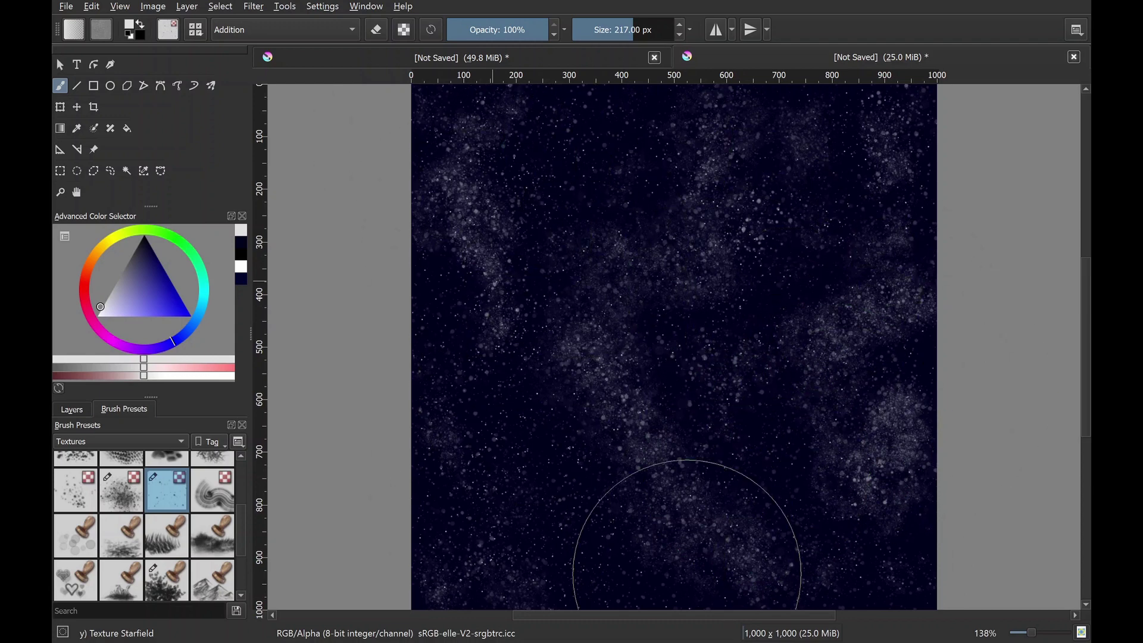
click(79, 410)
click(124, 410)
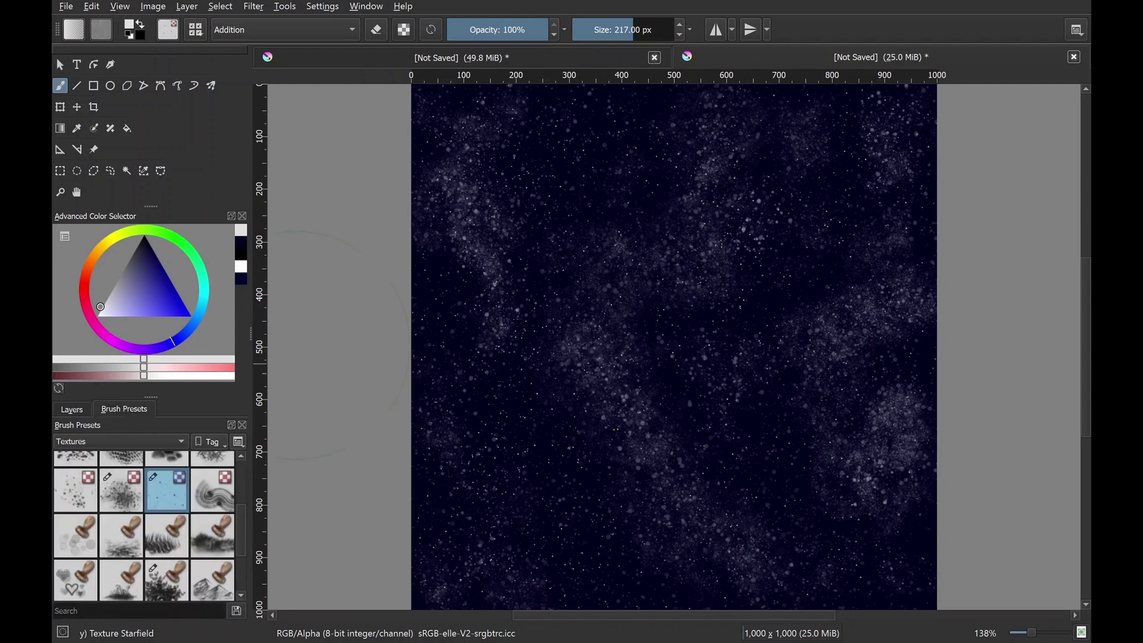
- At 47 px, paint stars down the centre, upper left, left edge, bottom-left and right
click(609, 30)
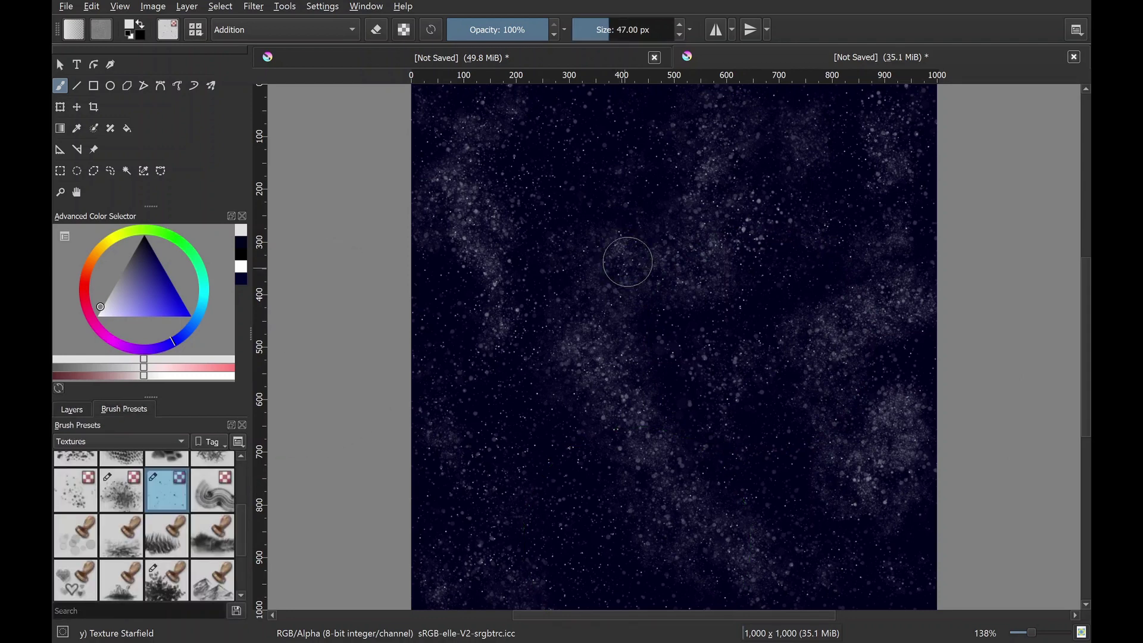
mouse_move(609, 320)
mouse_down()
mouse_move(586, 364)
mouse_move(640, 432)
mouse_move(654, 493)
mouse_move(646, 536)
mouse_up()
mouse_move(642, 285)
mouse_down()
mouse_move(669, 248)
mouse_move(687, 281)
mouse_move(677, 263)
mouse_move(707, 232)
mouse_move(722, 173)
mouse_move(714, 119)
mouse_move(699, 107)
mouse_up()
mouse_move(494, 337)
mouse_down()
mouse_move(454, 236)
mouse_move(459, 195)
mouse_up()
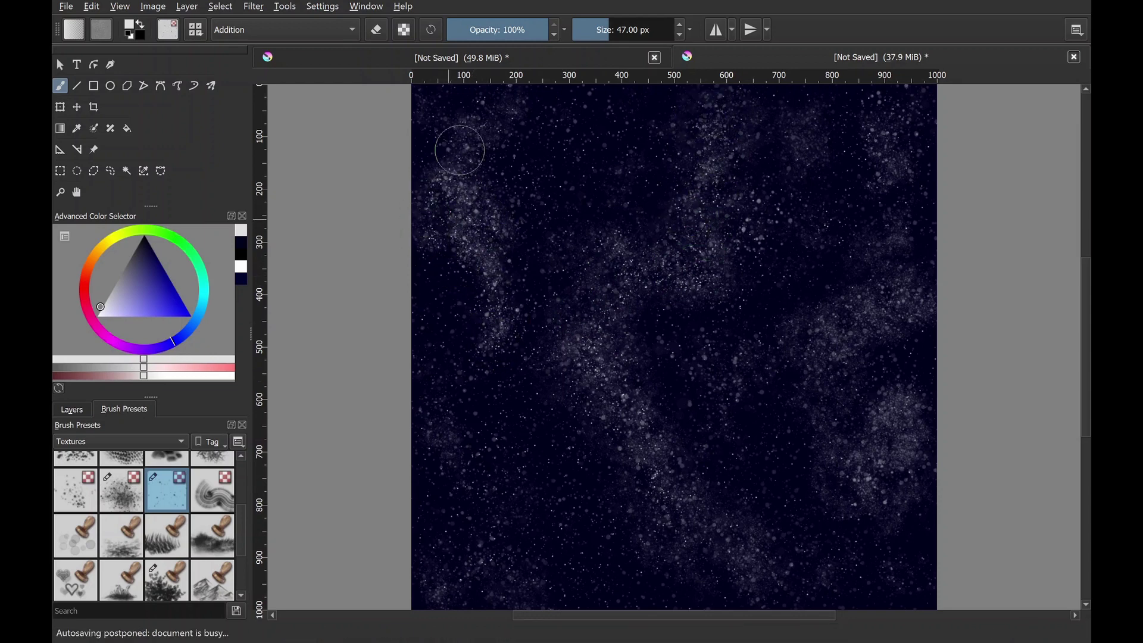
drag(449, 445, 462, 461)
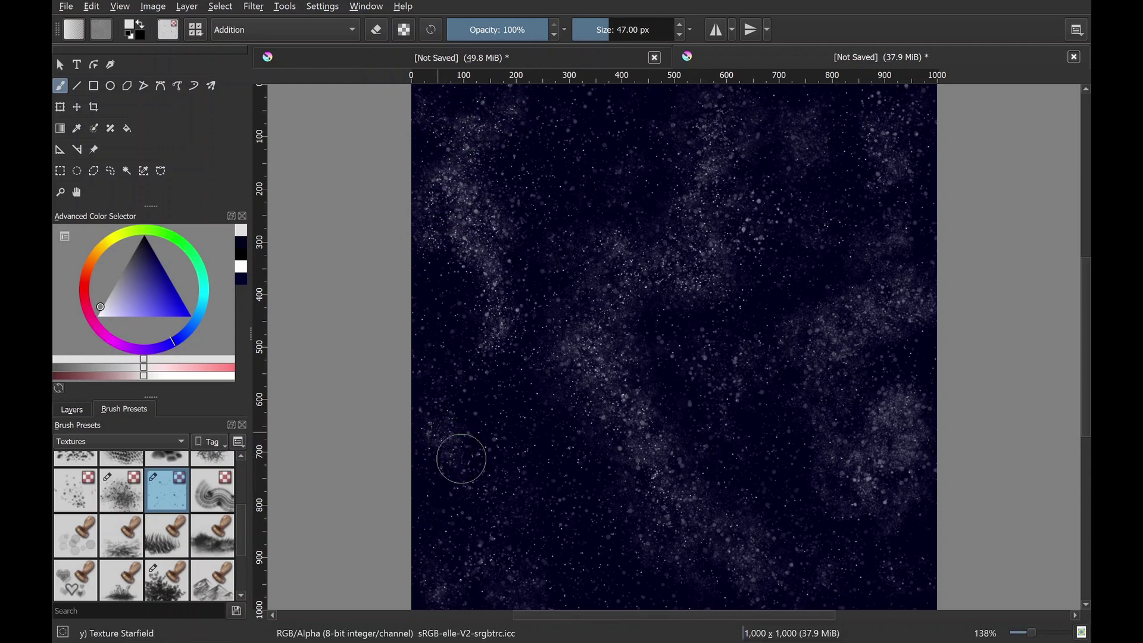
drag(454, 573, 507, 572)
mouse_move(787, 261)
mouse_down()
mouse_move(809, 240)
mouse_move(820, 242)
mouse_move(803, 216)
mouse_move(815, 198)
mouse_move(808, 167)
mouse_move(796, 163)
mouse_move(808, 113)
mouse_move(902, 163)
mouse_move(885, 114)
mouse_move(874, 283)
mouse_up()
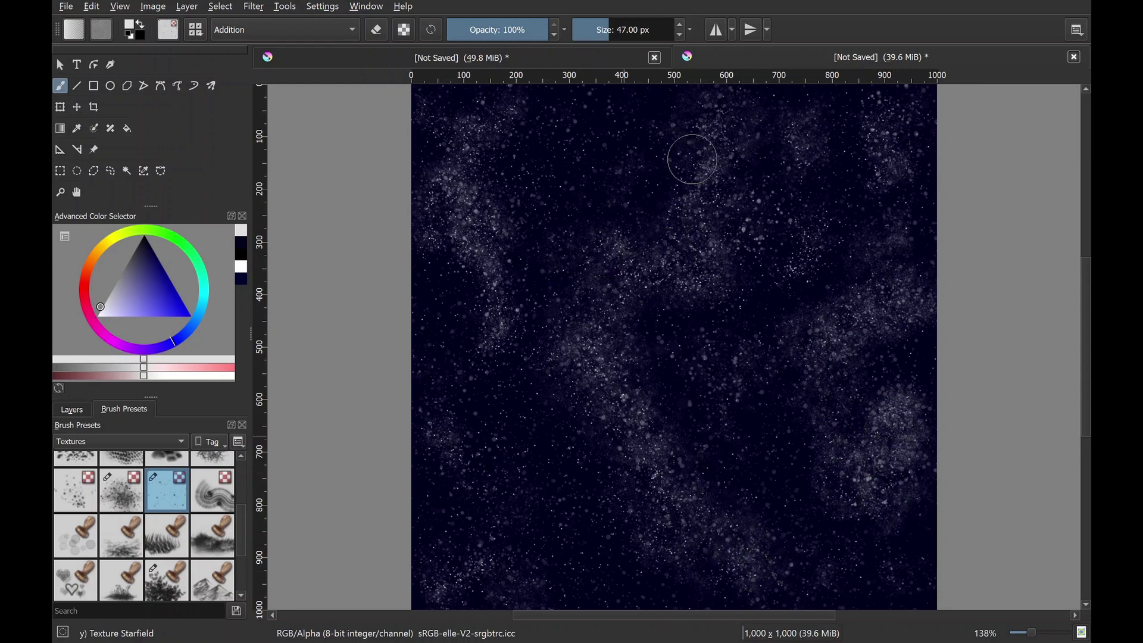
click(72, 409)
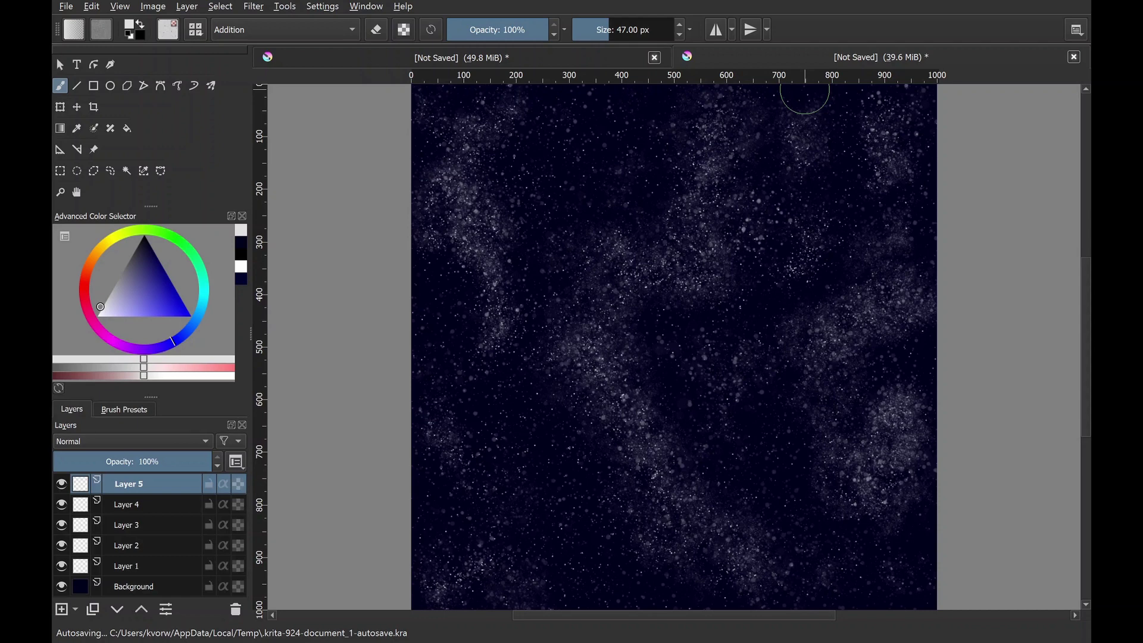
- Set Layer 4 to about 70% and Layer 5 to about 87% opacity
click(170, 463)
click(159, 505)
click(180, 462)
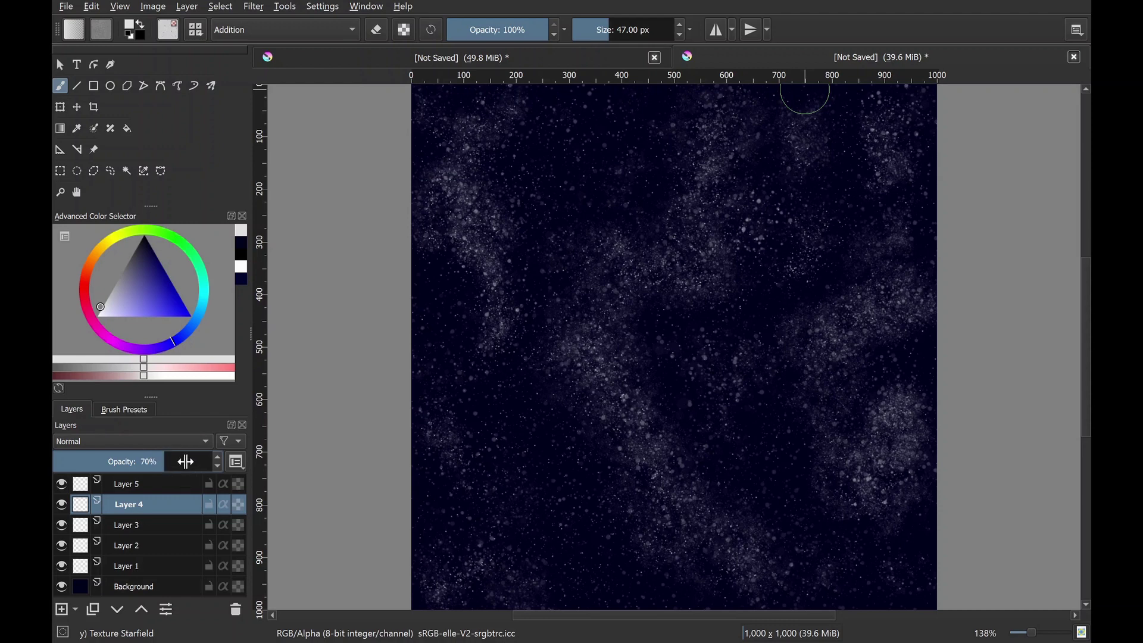
click(191, 482)
click(185, 468)
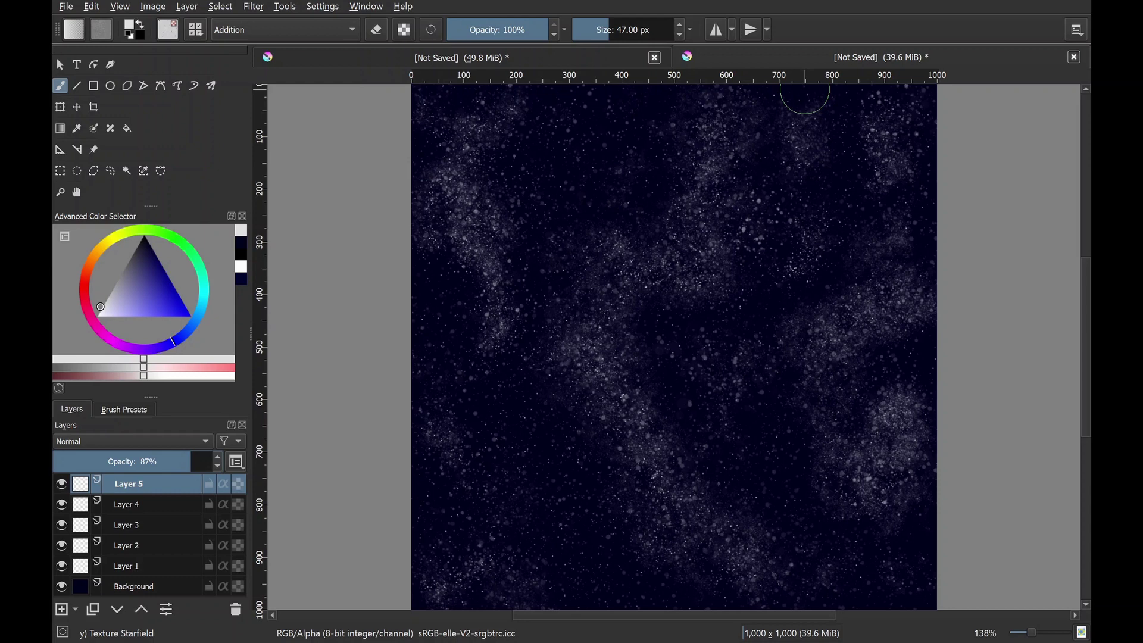
click(124, 410)
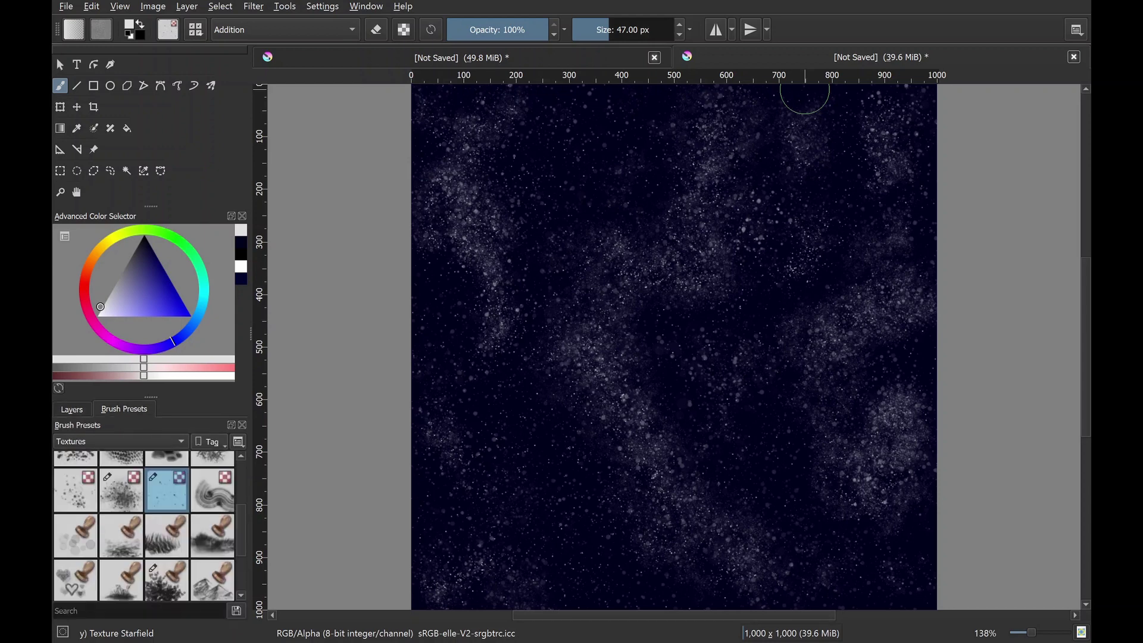
click(77, 409)
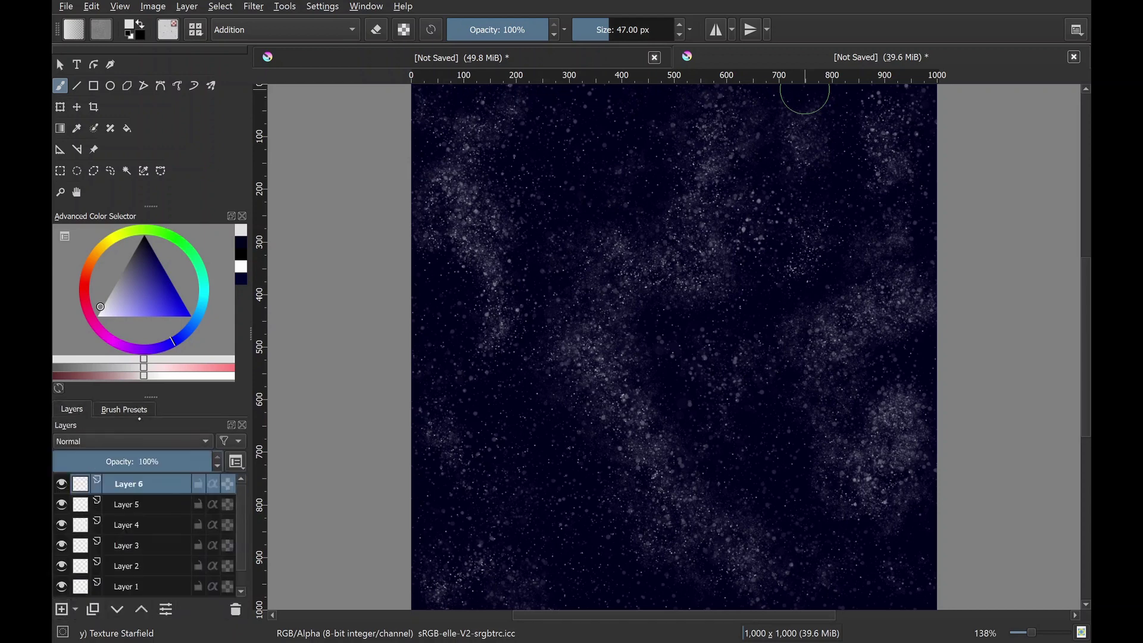
click(124, 409)
- Choose the Stamp Sparkles preset and enlarge it to about 145 px
scroll(149, 524, down, 3)
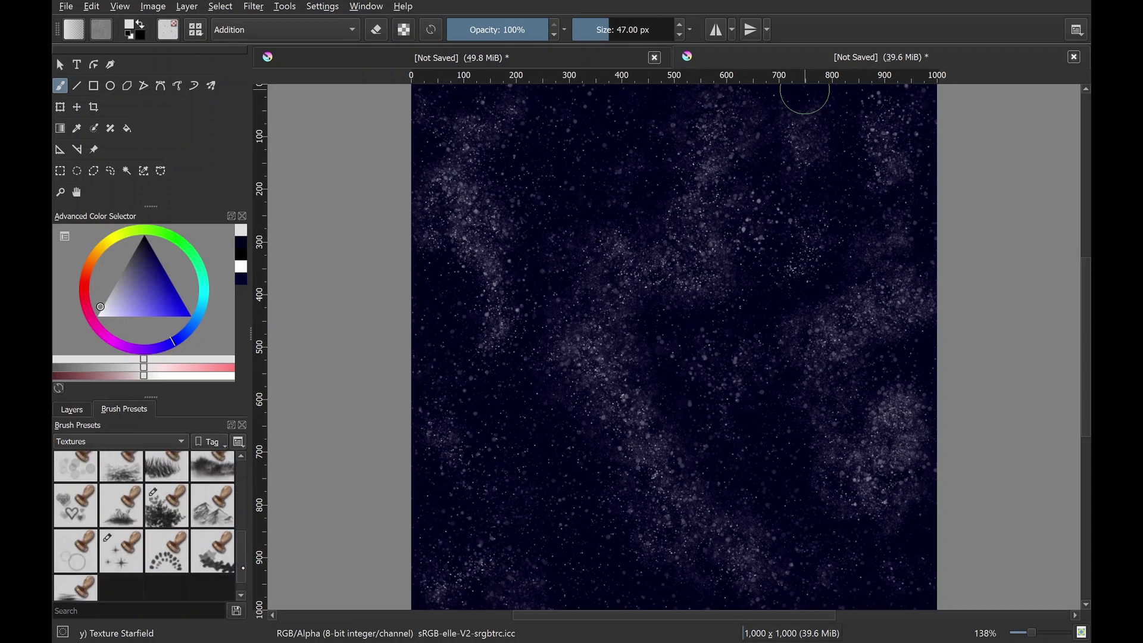
click(121, 549)
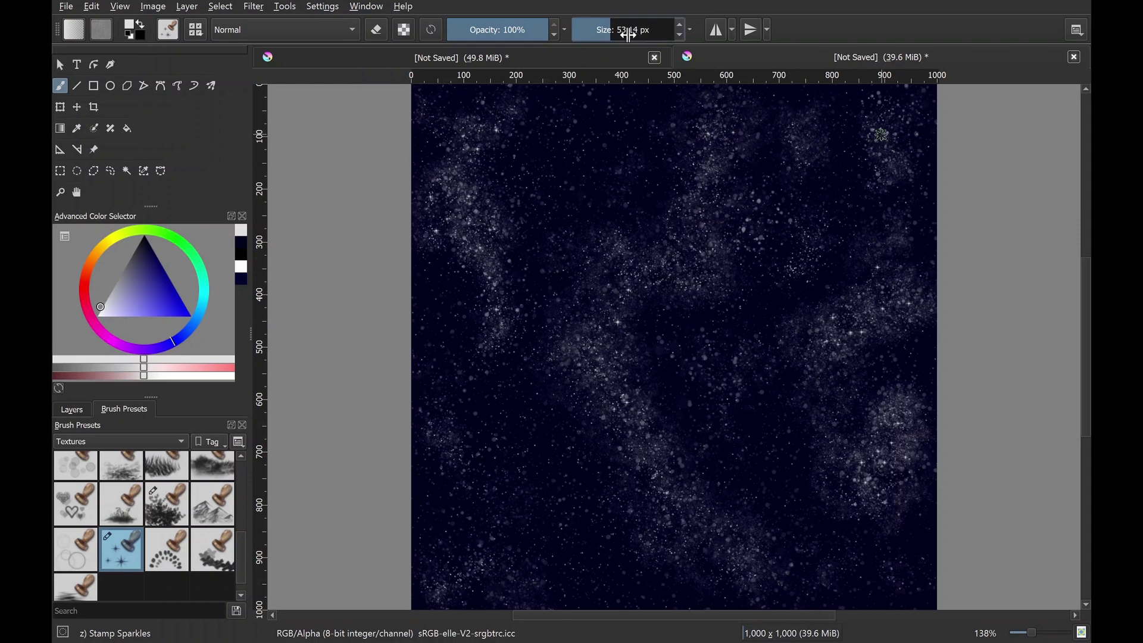
drag(625, 31, 632, 28)
- Stamp seven sparkle stars around the sky, then reduce the brush to 63.29 px
click(592, 338)
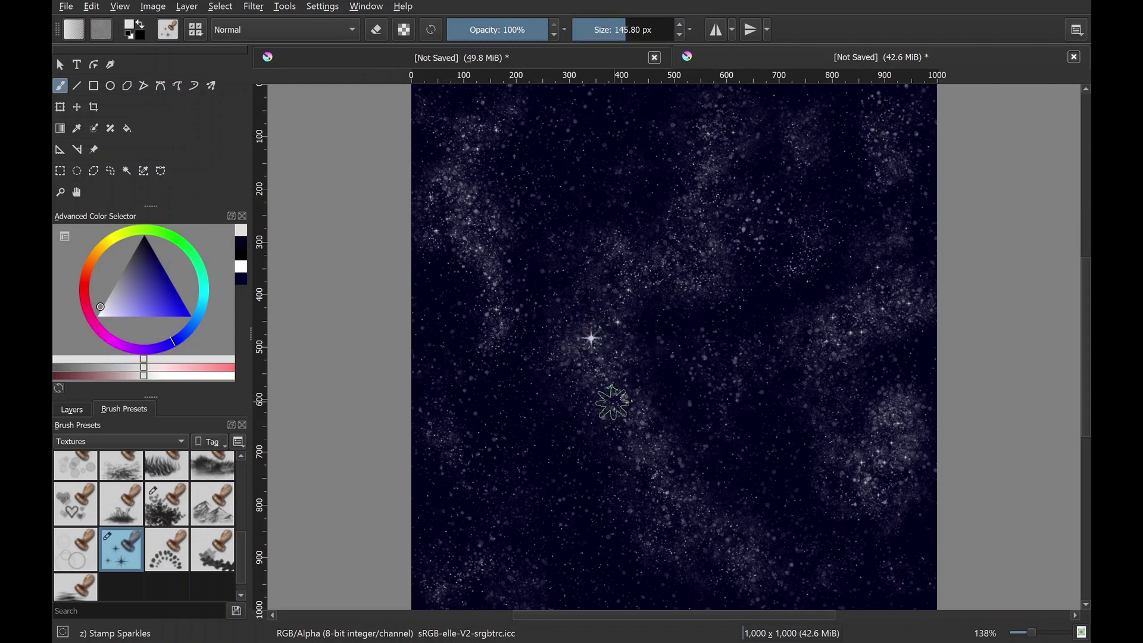
click(713, 253)
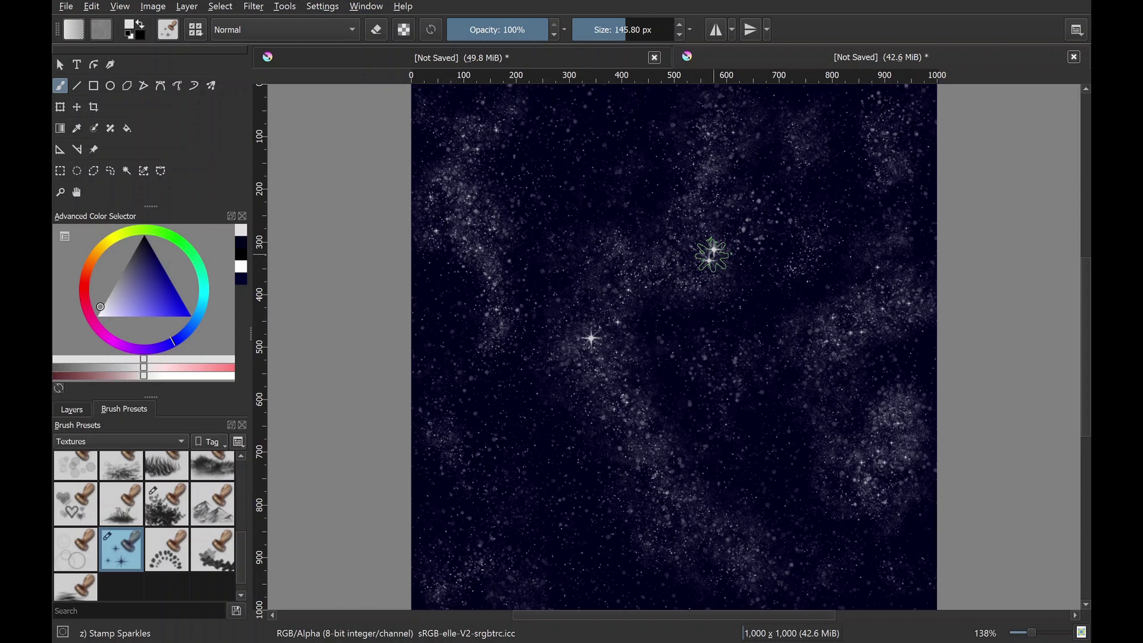
click(862, 330)
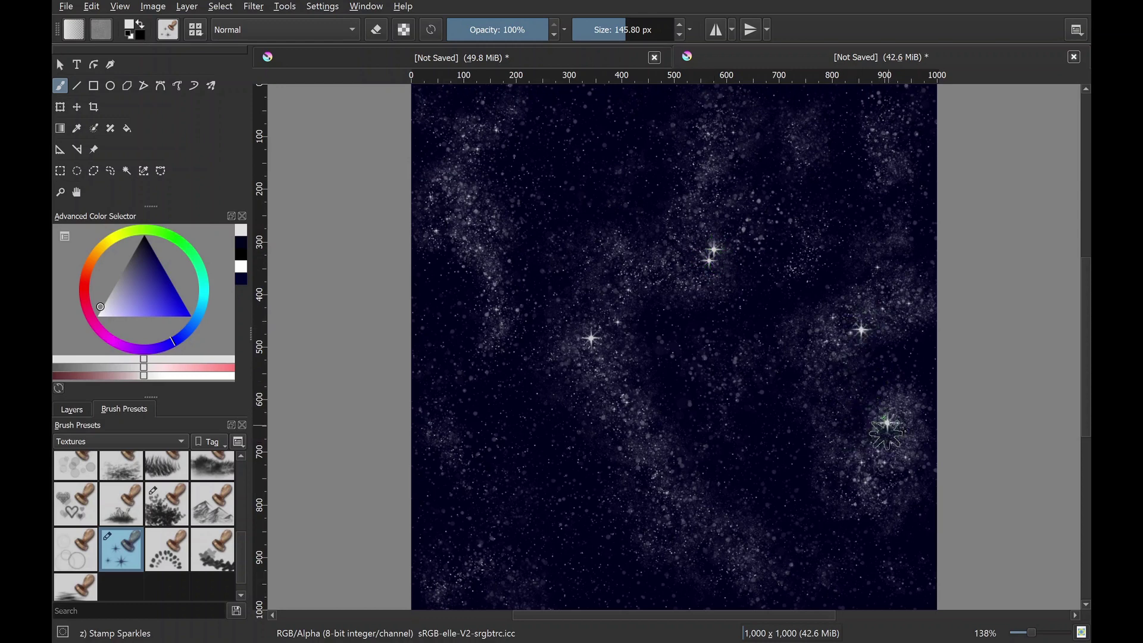
click(479, 238)
click(460, 155)
click(705, 531)
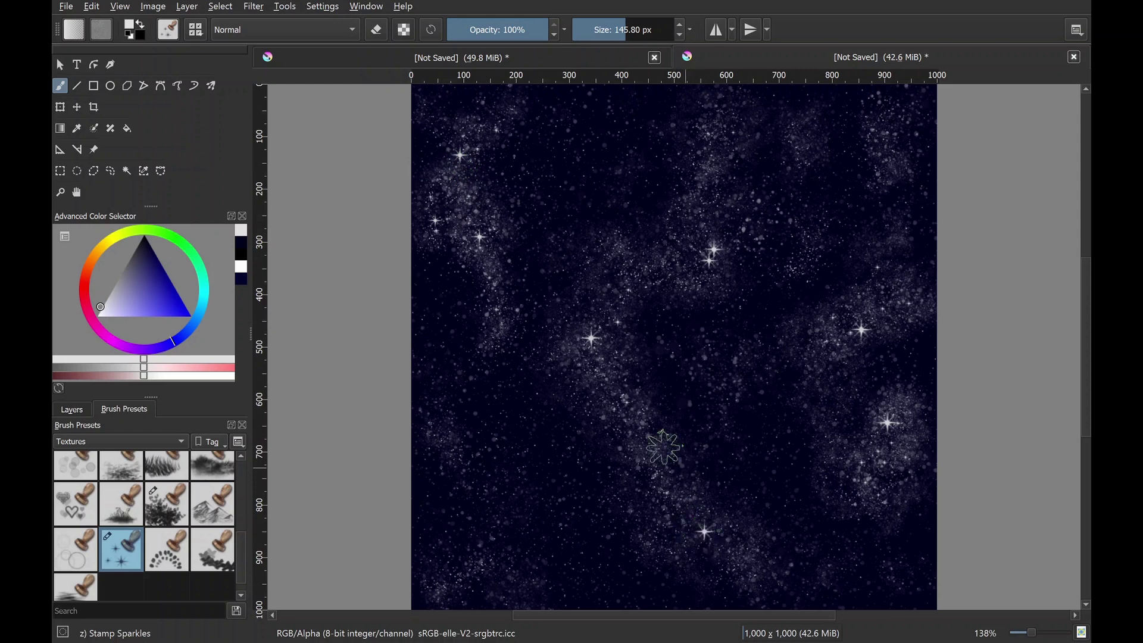
click(659, 446)
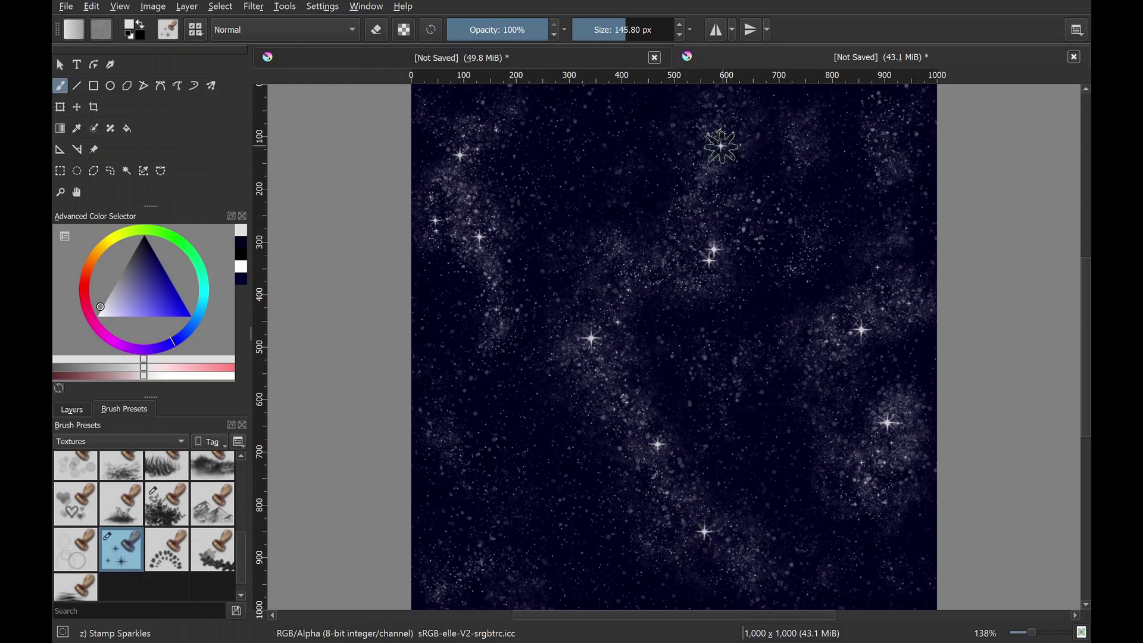
drag(619, 29, 613, 28)
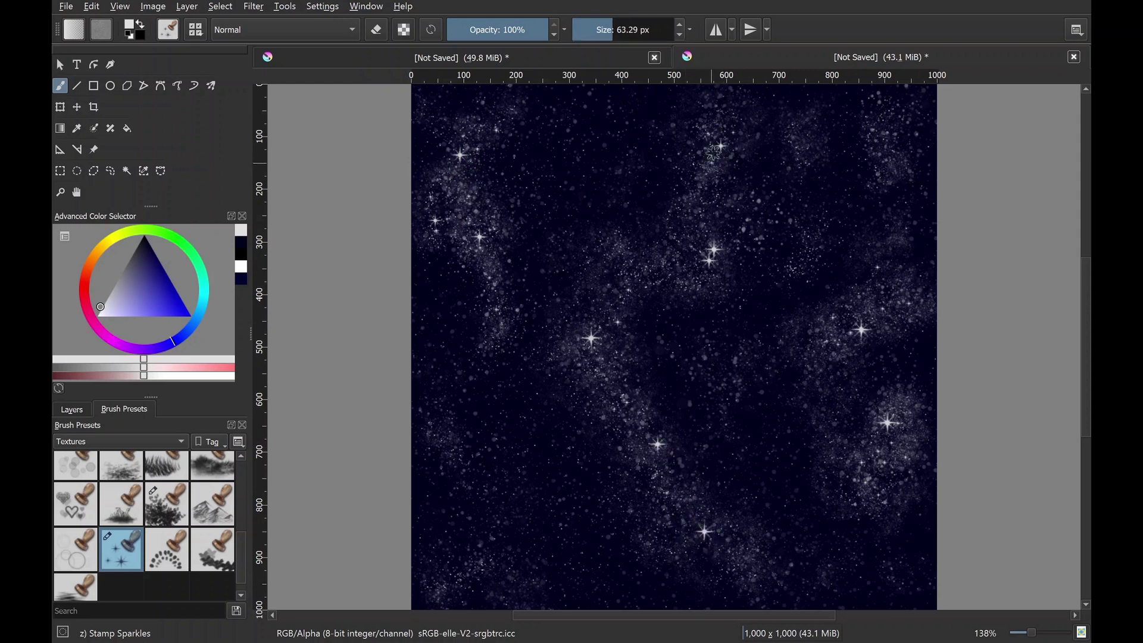
- At 101.31 px, stamp more sparkles across the sky, the upper right and down the right side
click(620, 32)
click(643, 197)
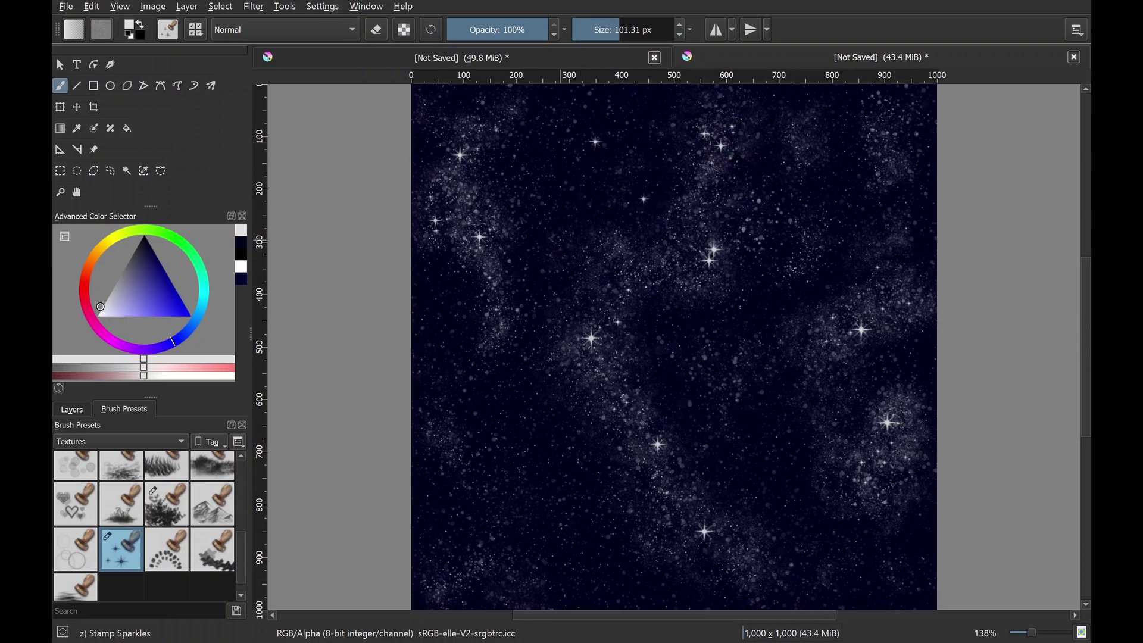
click(536, 502)
click(442, 428)
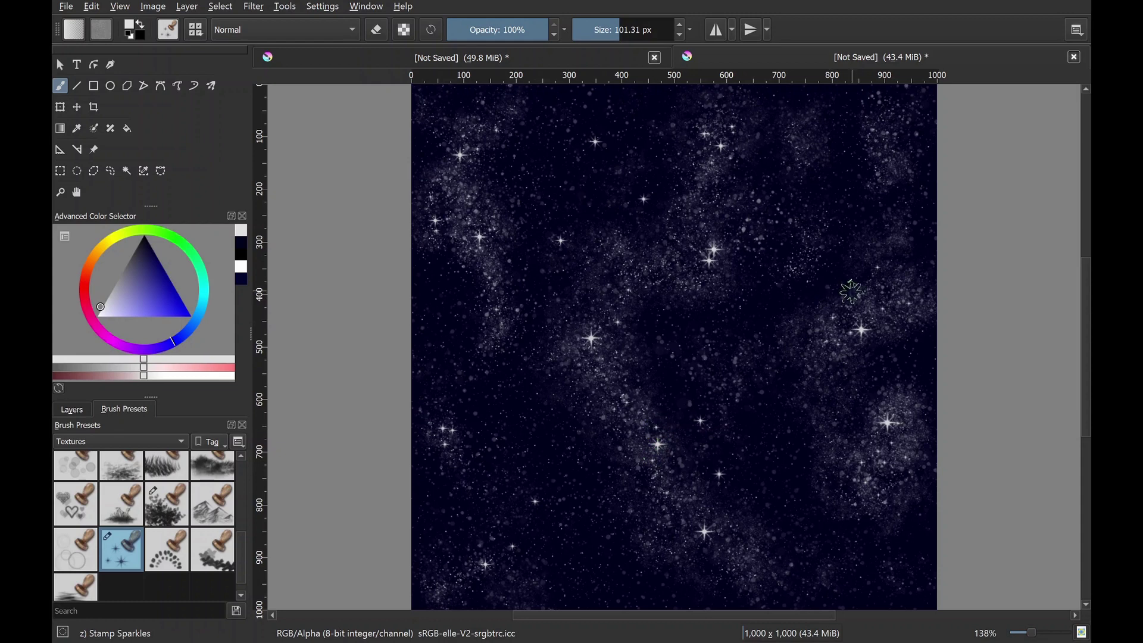
click(813, 288)
click(861, 157)
click(841, 182)
click(897, 104)
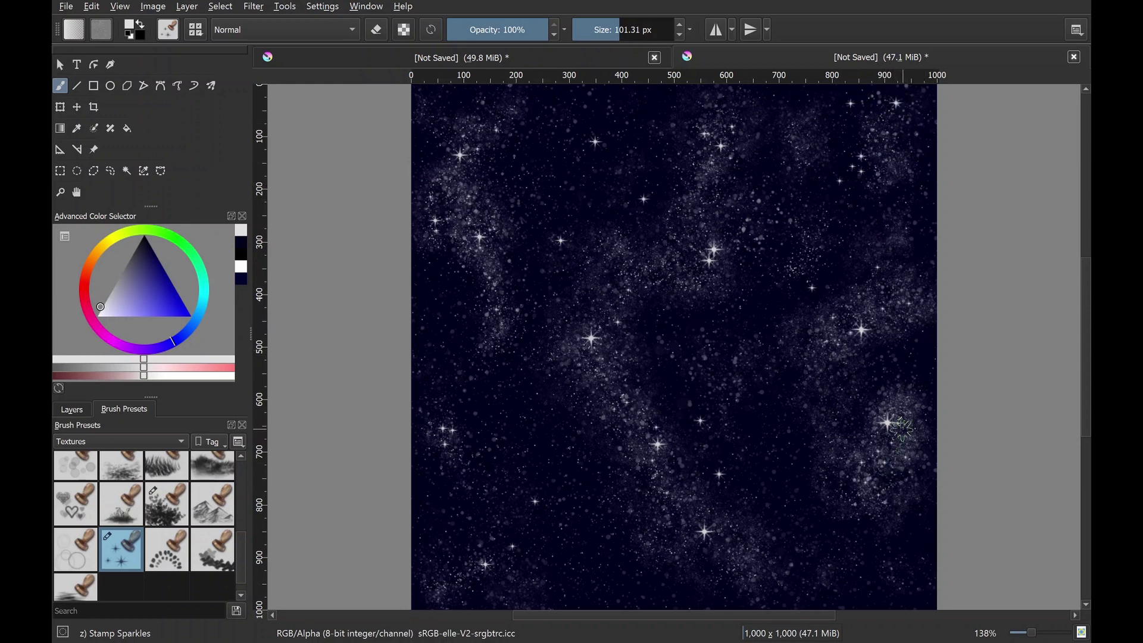
mouse_move(903, 456)
mouse_down()
mouse_move(896, 575)
mouse_move(864, 603)
mouse_up()
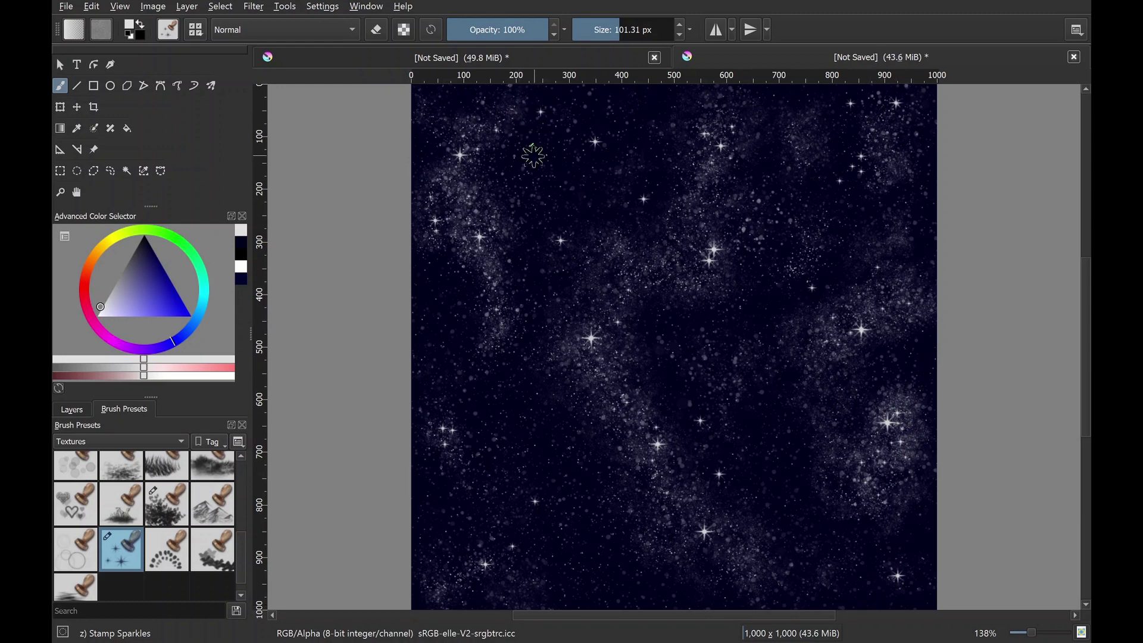
click(72, 409)
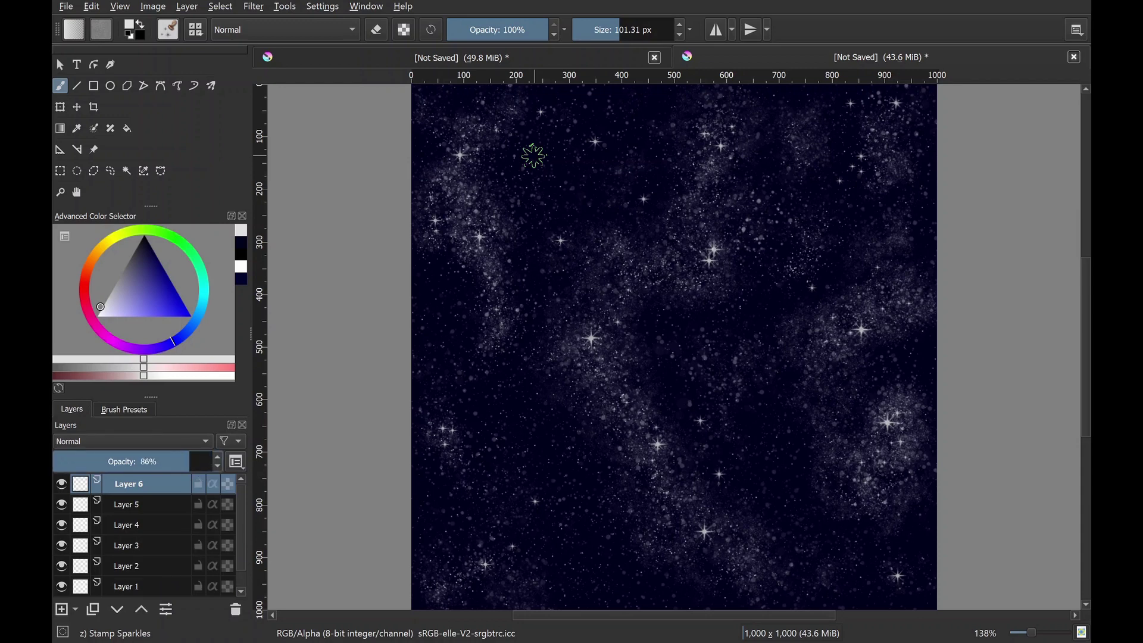
- Add a new layer above Layer 6 and select the Texture Crackles brush preset
click(123, 410)
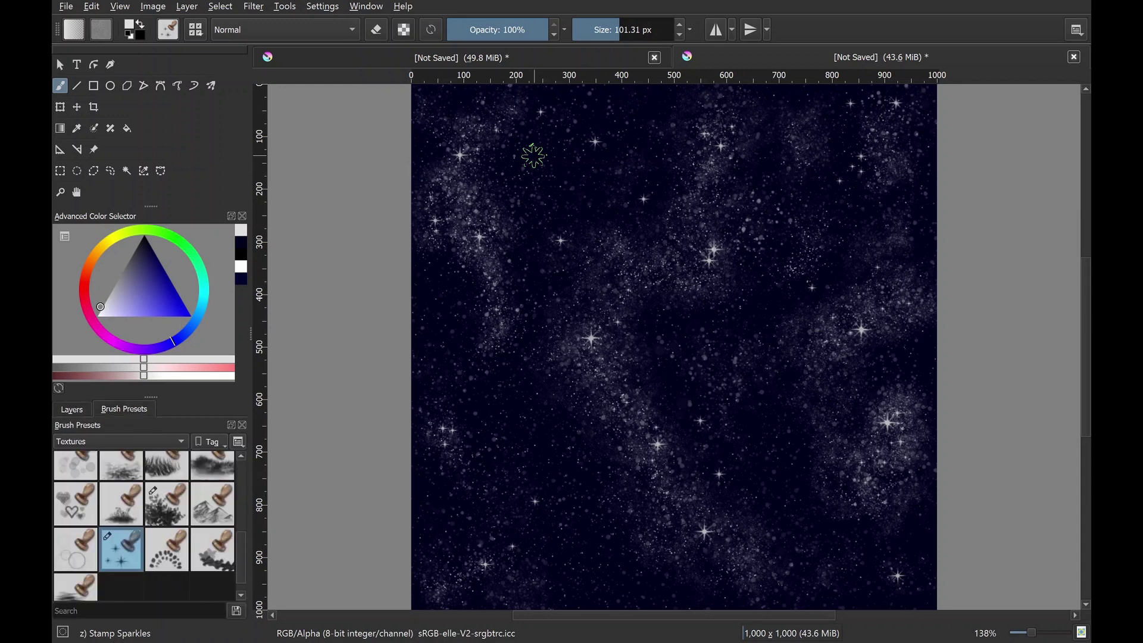
click(72, 409)
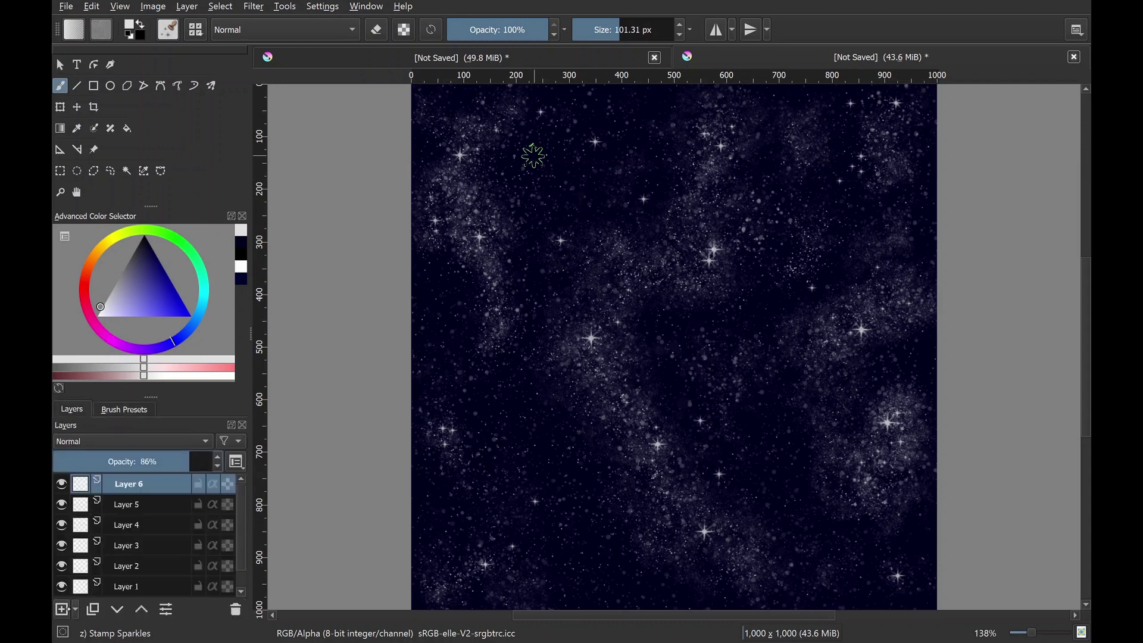
click(61, 609)
click(124, 409)
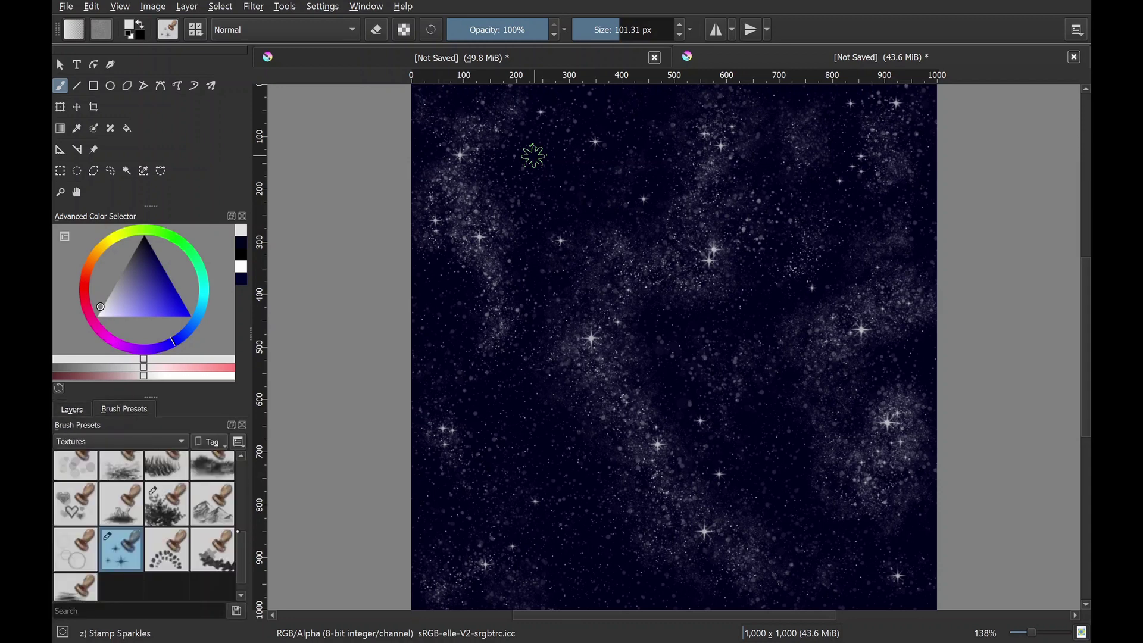
click(214, 544)
click(215, 503)
scroll(215, 497, up, 5)
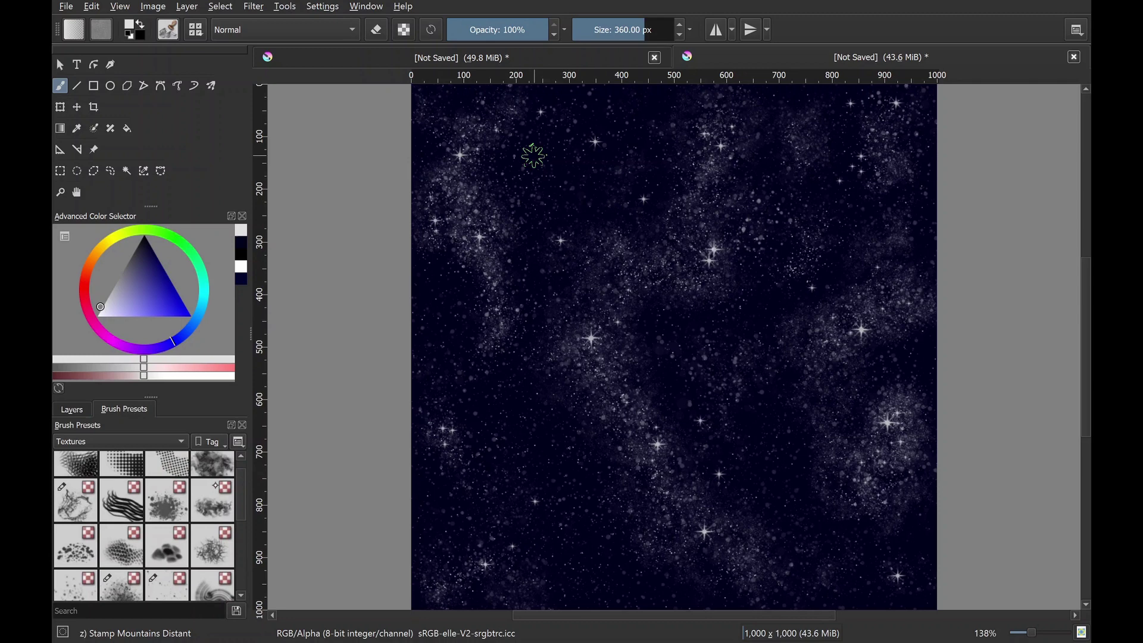
click(75, 501)
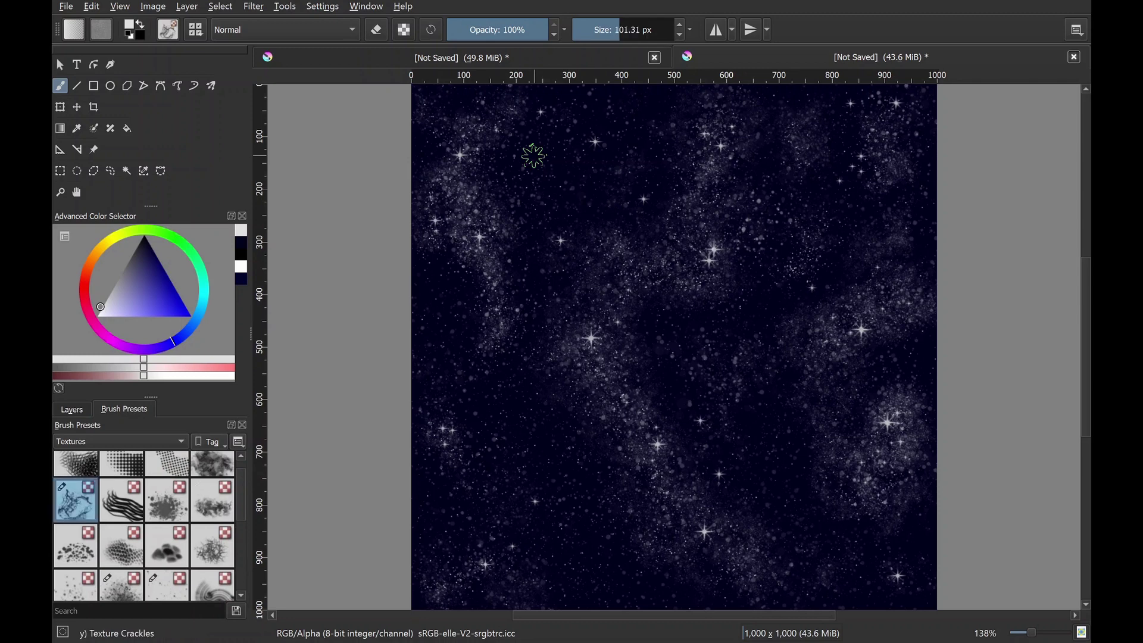
- Paint white crackle nebula strokes over the upper-left, centre and right star clusters
mouse_move(446, 224)
mouse_down()
mouse_move(475, 244)
mouse_move(467, 194)
mouse_move(439, 222)
mouse_move(492, 283)
mouse_move(501, 316)
mouse_move(510, 255)
mouse_move(490, 176)
mouse_move(449, 170)
mouse_move(438, 263)
mouse_move(497, 286)
mouse_move(487, 156)
mouse_up()
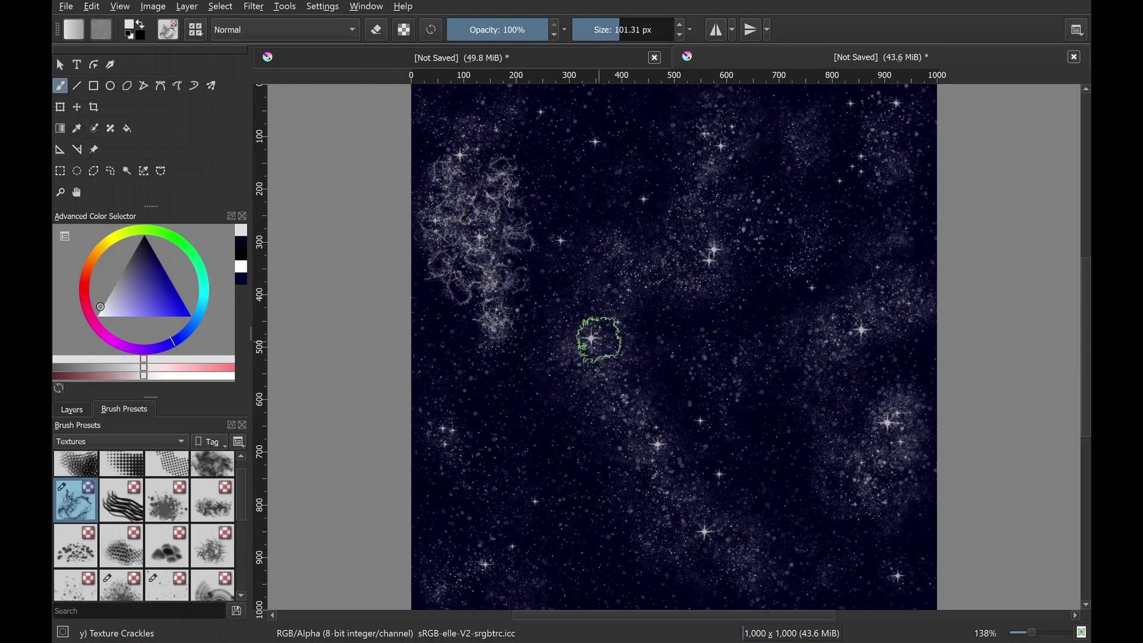
mouse_move(599, 340)
mouse_down()
mouse_move(609, 290)
mouse_move(563, 330)
mouse_move(608, 407)
mouse_move(626, 337)
mouse_move(604, 279)
mouse_move(702, 252)
mouse_move(667, 280)
mouse_move(724, 287)
mouse_move(726, 222)
mouse_move(685, 220)
mouse_move(686, 251)
mouse_move(690, 201)
mouse_move(732, 210)
mouse_move(747, 295)
mouse_move(693, 228)
mouse_move(685, 315)
mouse_move(635, 387)
mouse_move(617, 449)
mouse_move(657, 458)
mouse_move(637, 398)
mouse_move(651, 348)
mouse_move(632, 318)
mouse_move(561, 419)
mouse_move(536, 372)
mouse_move(543, 302)
mouse_move(592, 246)
mouse_move(624, 243)
mouse_move(553, 287)
mouse_up()
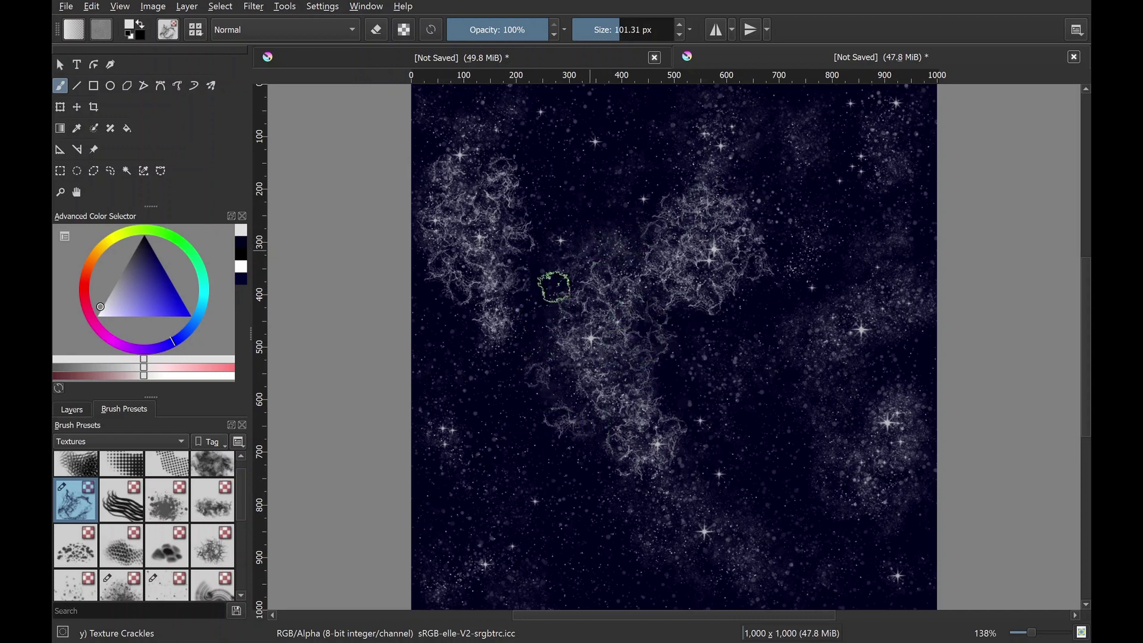
mouse_move(875, 411)
mouse_down()
mouse_move(868, 446)
mouse_move(900, 460)
mouse_move(895, 386)
mouse_move(909, 464)
mouse_move(844, 459)
mouse_move(846, 402)
mouse_move(821, 433)
mouse_move(848, 511)
mouse_move(913, 506)
mouse_move(942, 447)
mouse_move(926, 381)
mouse_move(897, 358)
mouse_move(853, 348)
mouse_move(831, 311)
mouse_move(876, 333)
mouse_move(853, 327)
mouse_move(865, 278)
mouse_move(899, 308)
mouse_move(852, 361)
mouse_move(809, 340)
mouse_move(859, 270)
mouse_move(755, 271)
mouse_up()
click(72, 409)
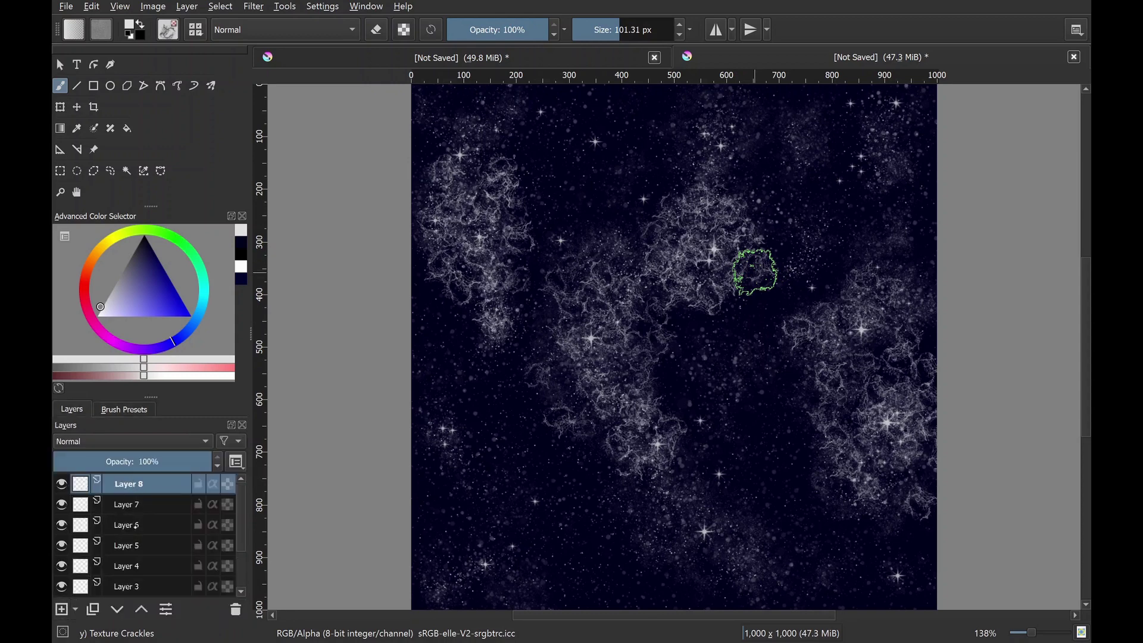
- Lower Layer 7's opacity, then brighten the upper-left and lower-right nebulae with crackles on Layer 8
click(128, 504)
click(141, 461)
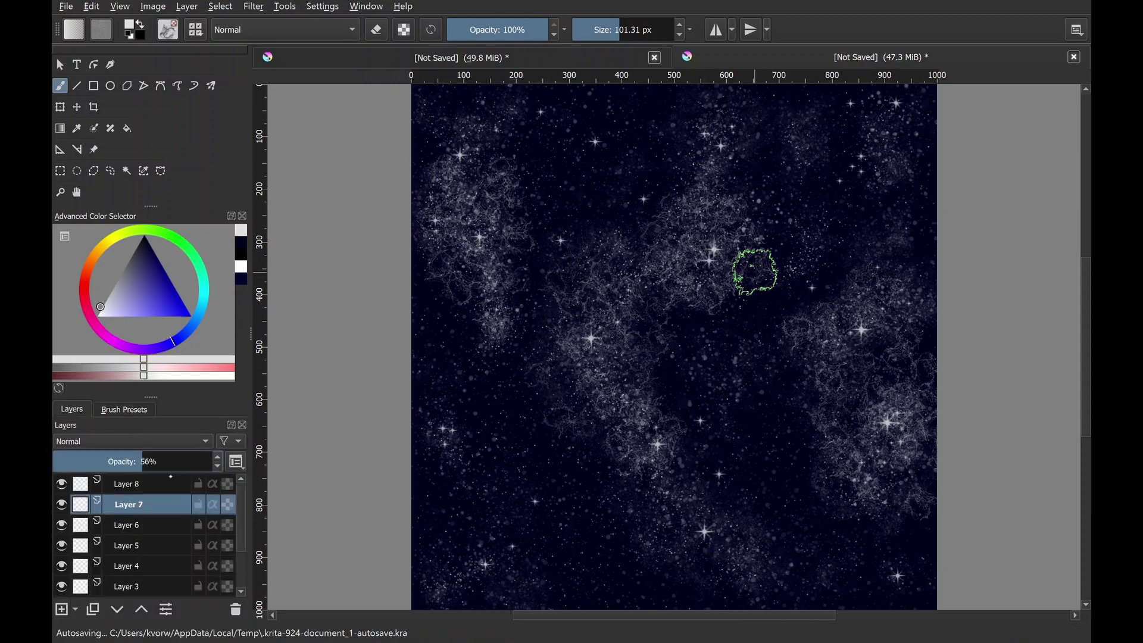
click(171, 480)
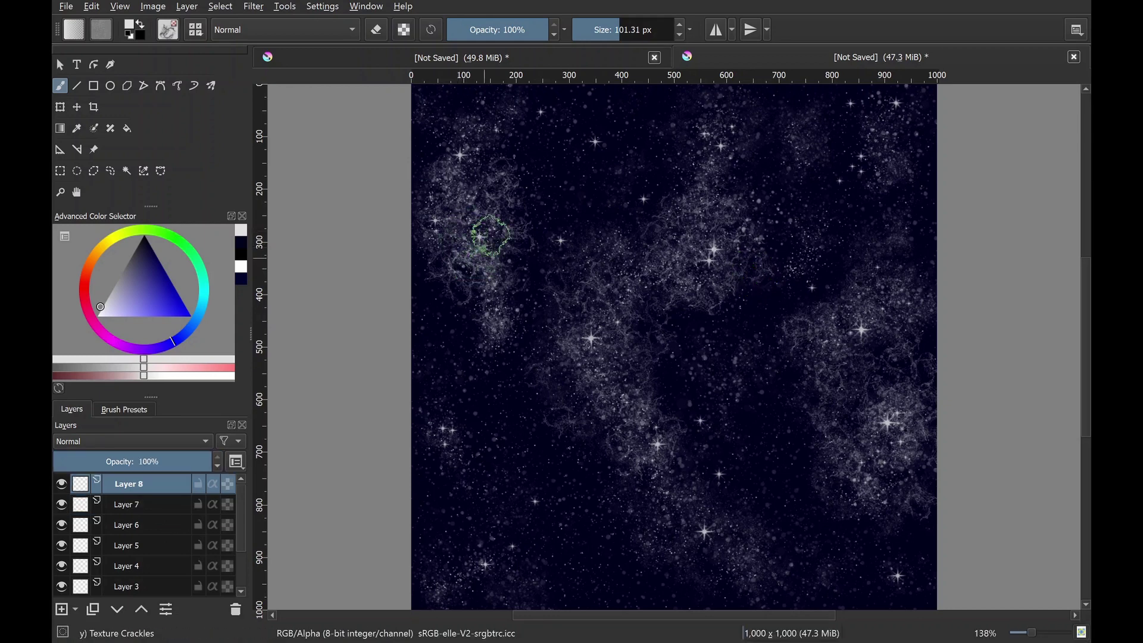
mouse_move(490, 235)
mouse_down()
mouse_move(471, 220)
mouse_move(460, 268)
mouse_move(448, 214)
mouse_move(462, 191)
mouse_move(504, 235)
mouse_move(502, 260)
mouse_move(490, 262)
mouse_move(600, 377)
mouse_move(582, 389)
mouse_move(566, 363)
mouse_move(619, 331)
mouse_move(634, 359)
mouse_move(622, 360)
mouse_move(592, 320)
mouse_move(595, 298)
mouse_move(713, 238)
mouse_move(680, 260)
mouse_move(721, 262)
mouse_move(688, 251)
mouse_up()
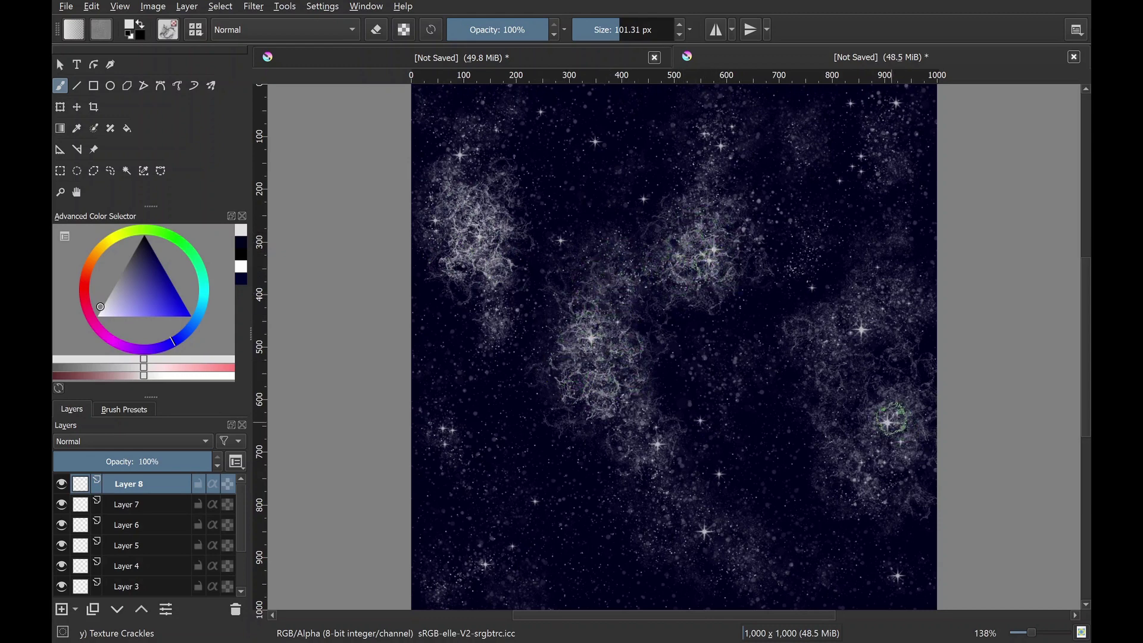
mouse_move(892, 420)
mouse_down()
mouse_move(898, 389)
mouse_move(845, 431)
mouse_move(873, 338)
mouse_move(856, 343)
mouse_move(883, 340)
mouse_move(873, 298)
mouse_move(844, 311)
mouse_move(862, 368)
mouse_move(878, 364)
mouse_move(893, 301)
mouse_move(880, 265)
mouse_up()
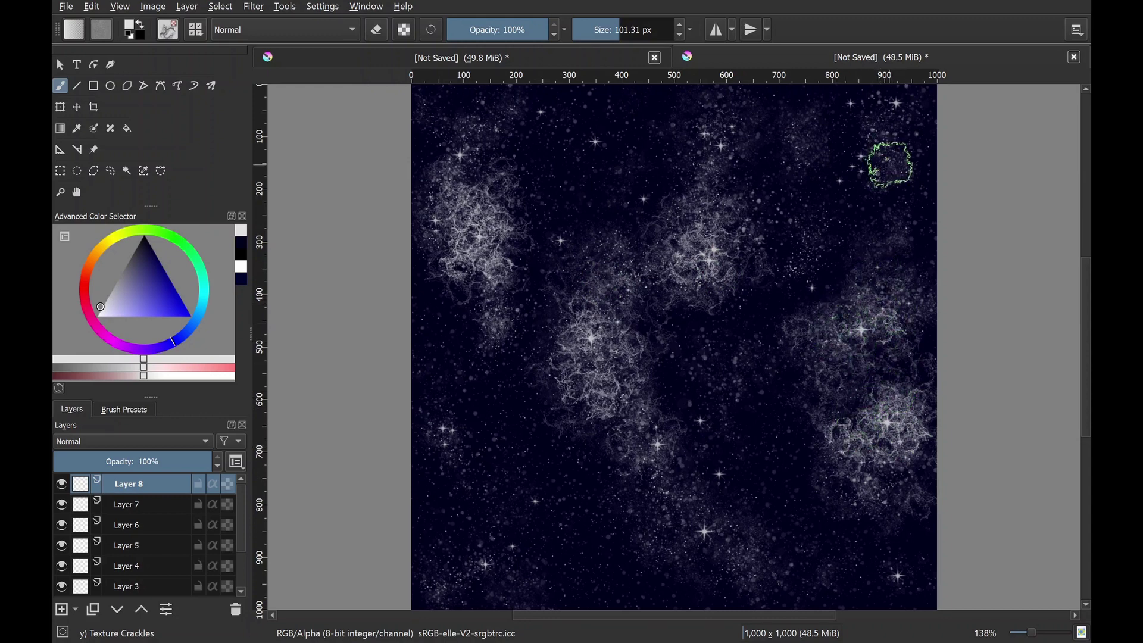
- Fade Layer 7 to 45% and add crackle wisps near the top-centre, top-right and bottom stars
click(137, 506)
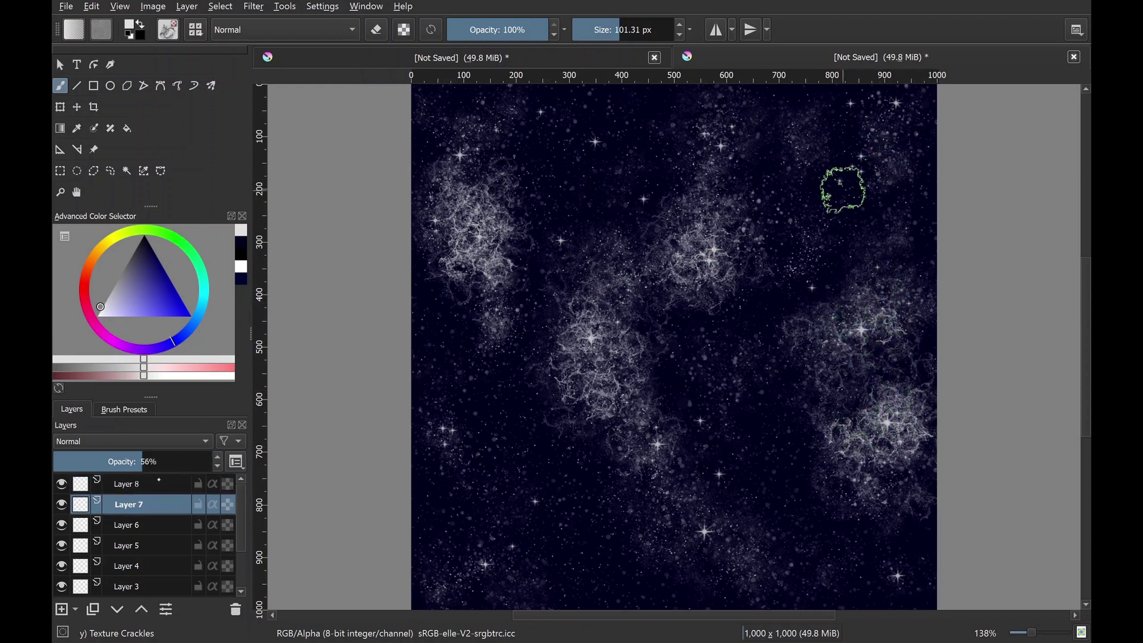
drag(140, 463, 133, 469)
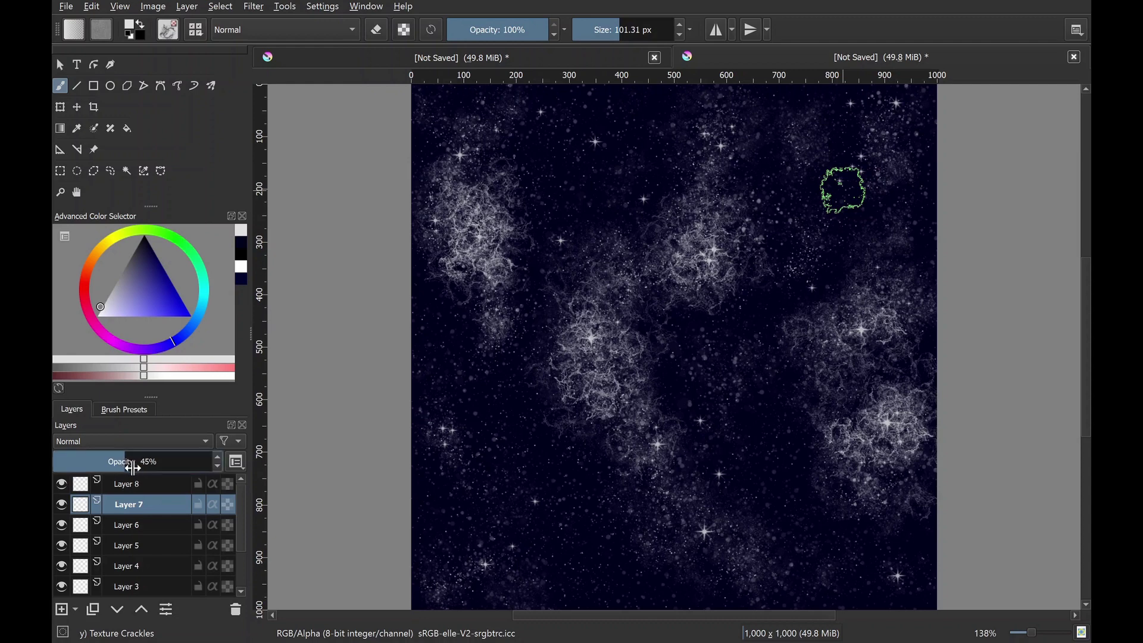
click(181, 484)
drag(730, 157, 727, 143)
drag(887, 161, 884, 176)
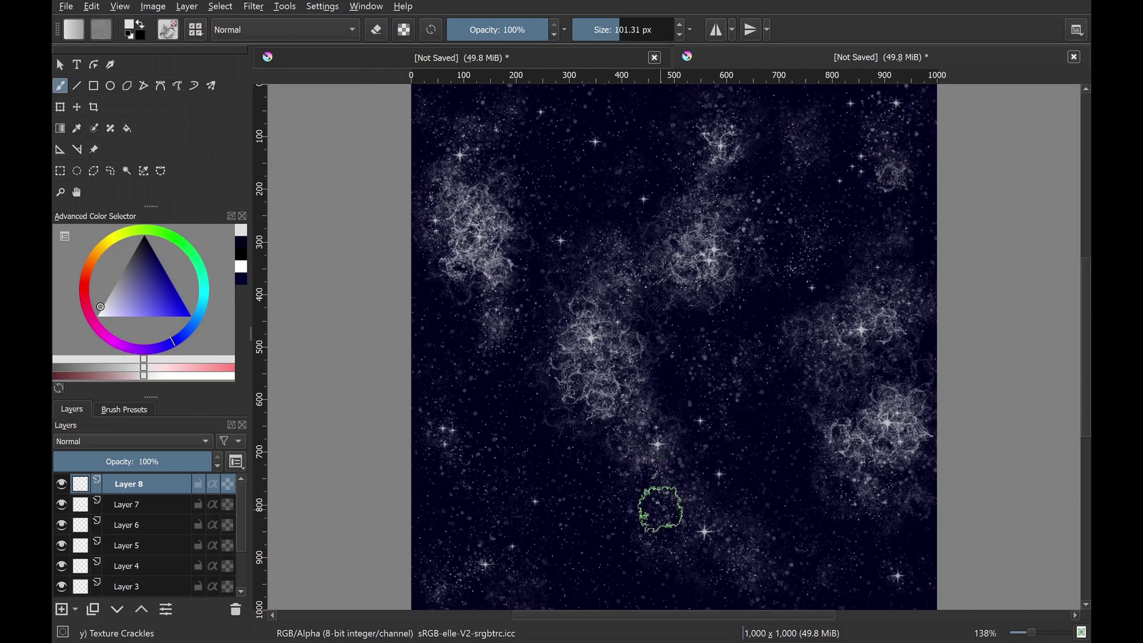
mouse_move(712, 528)
mouse_down()
mouse_move(709, 541)
mouse_move(723, 535)
mouse_up()
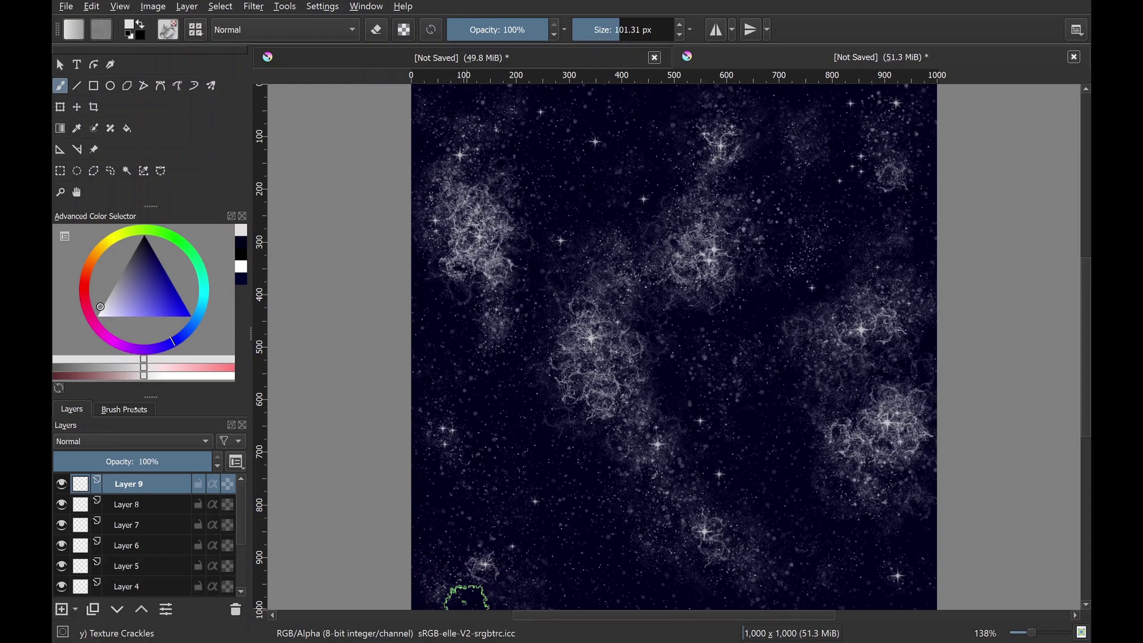
- Select the Stamp Leaves brush and switch the painting colour to black
click(136, 410)
drag(238, 511, 238, 581)
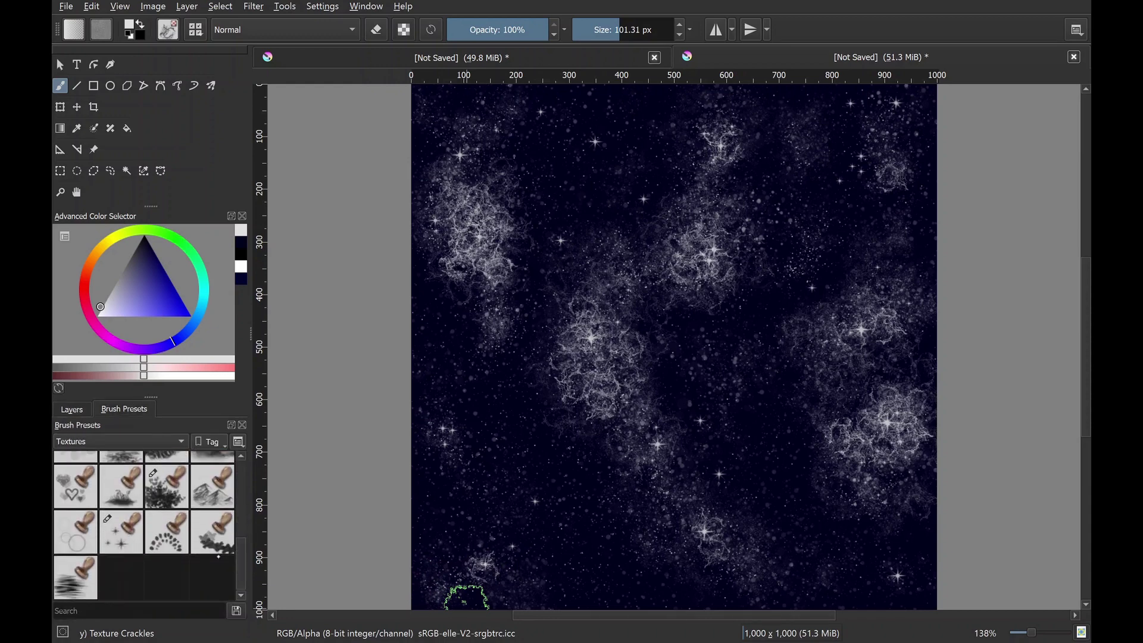
click(168, 487)
key(x)
click(72, 410)
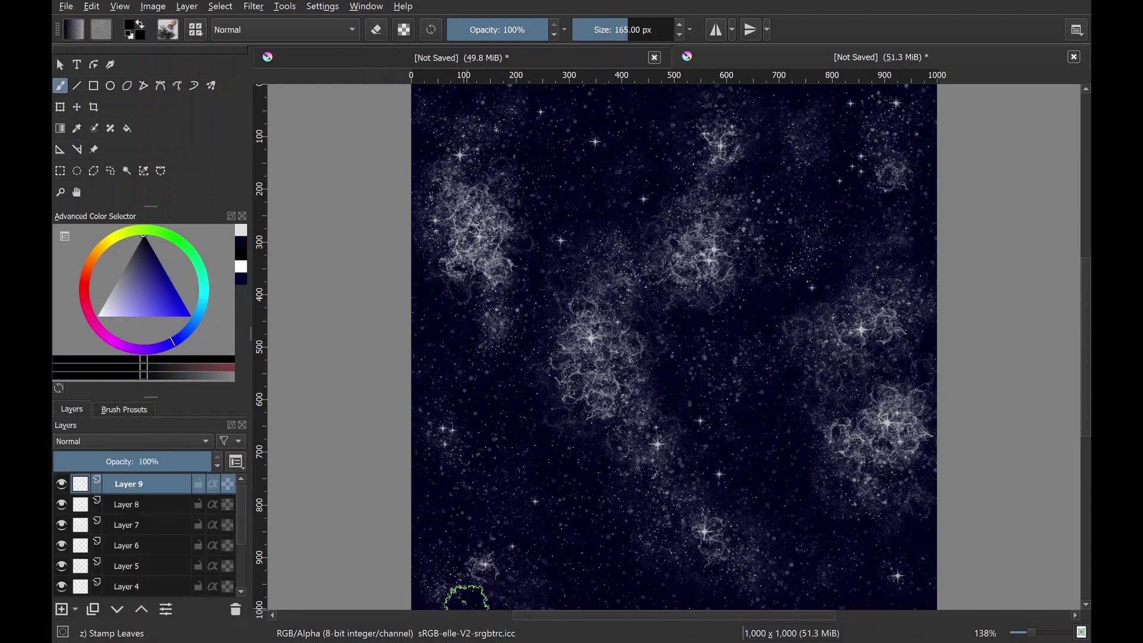
- Stamp black leafy foliage along the bottom of the canvas, from lower left across to the right
mouse_move(468, 597)
mouse_down()
mouse_move(441, 536)
mouse_move(473, 510)
mouse_move(523, 531)
mouse_move(630, 539)
mouse_move(673, 501)
mouse_move(696, 527)
mouse_move(568, 582)
mouse_up()
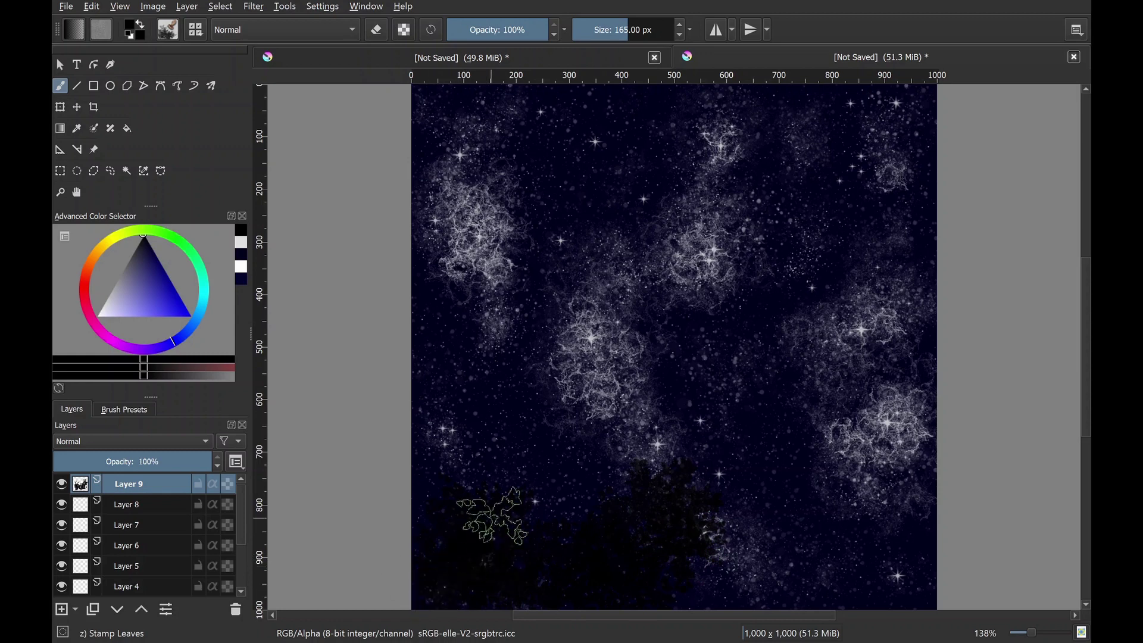
mouse_move(542, 518)
mouse_down()
mouse_move(593, 527)
mouse_move(706, 509)
mouse_move(713, 520)
mouse_move(875, 532)
mouse_move(701, 541)
mouse_move(894, 582)
mouse_move(495, 578)
mouse_move(511, 542)
mouse_move(441, 521)
mouse_move(453, 450)
mouse_move(592, 510)
mouse_move(644, 451)
mouse_move(705, 513)
mouse_move(768, 452)
mouse_move(830, 524)
mouse_move(899, 512)
mouse_move(829, 575)
mouse_move(786, 566)
mouse_up()
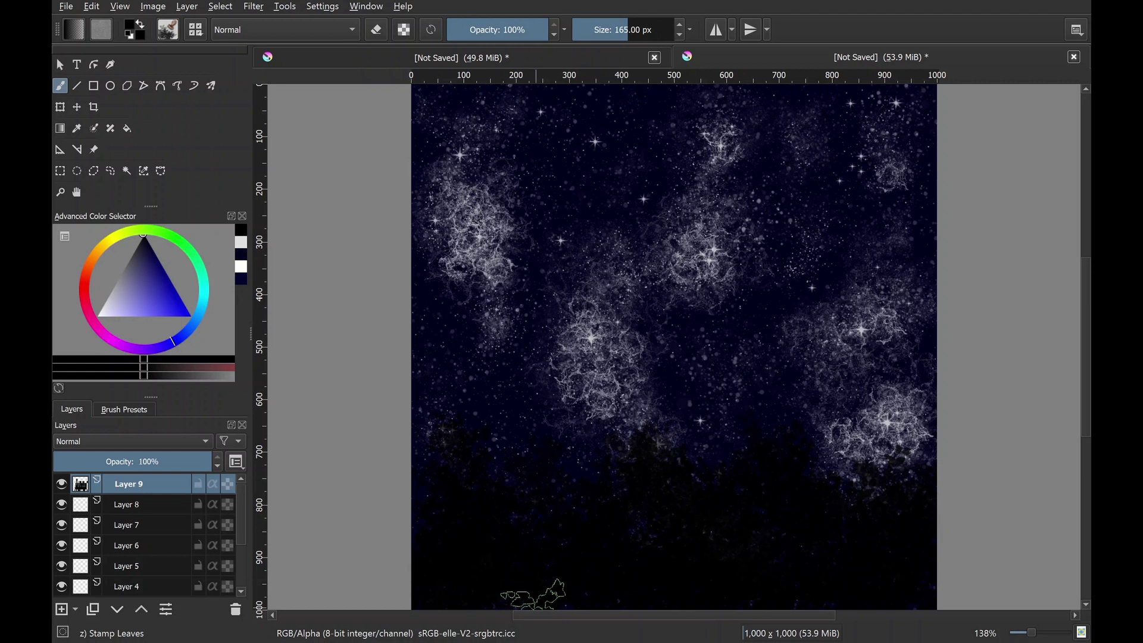
drag(243, 518, 243, 562)
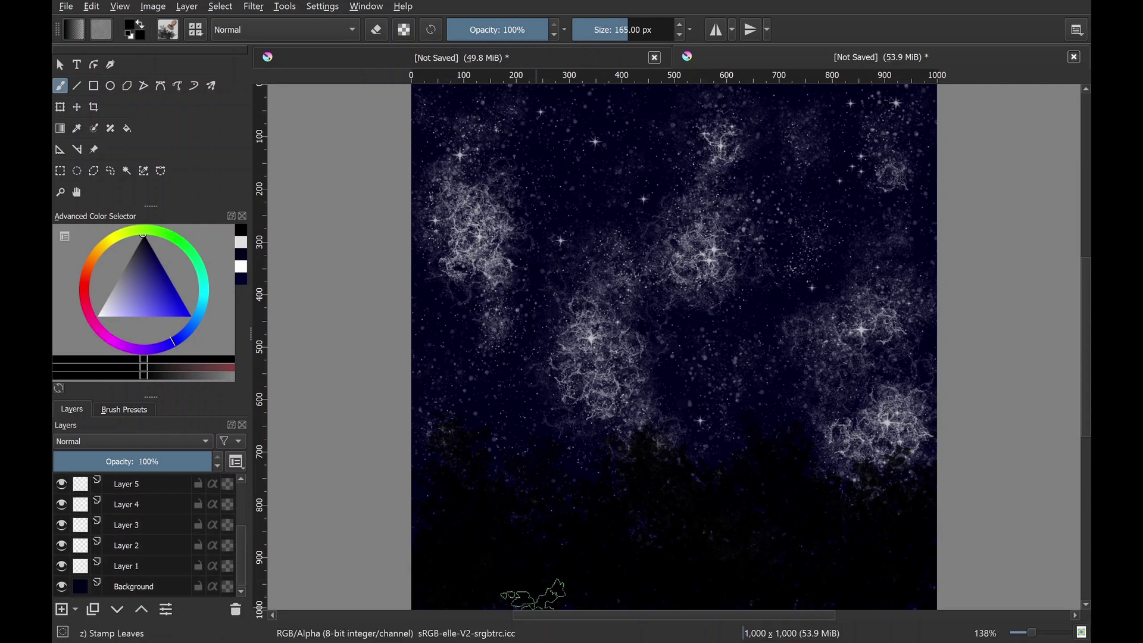
- Drop both Layer 1 and Layer 2 to 32% opacity to soften the star splatter
click(129, 566)
click(104, 461)
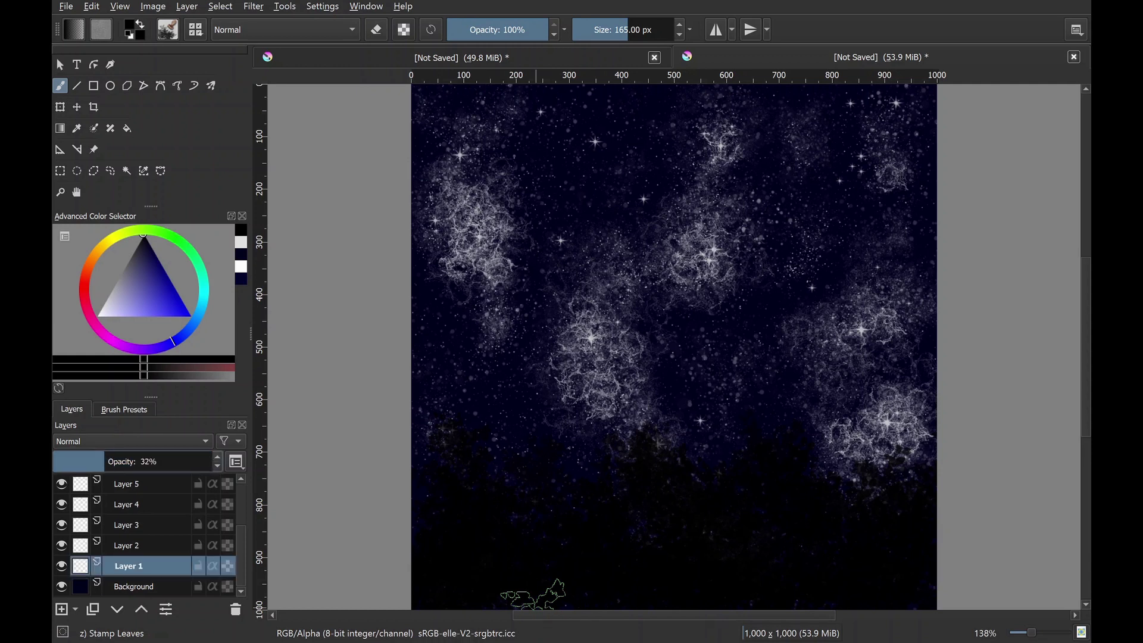
key(Page_Up)
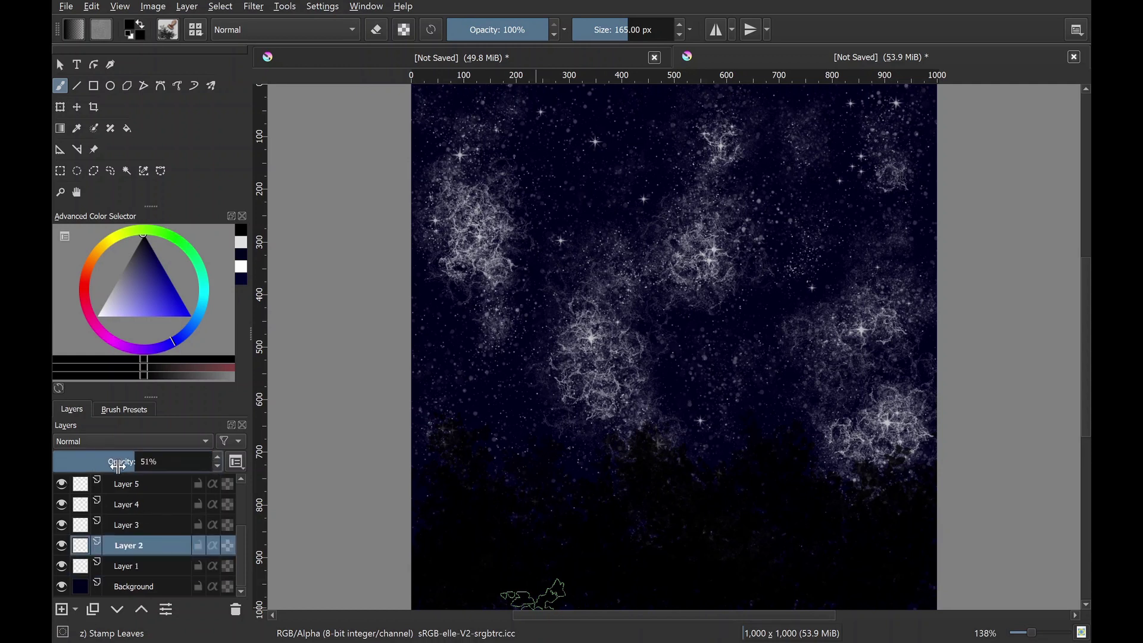
drag(106, 460, 96, 461)
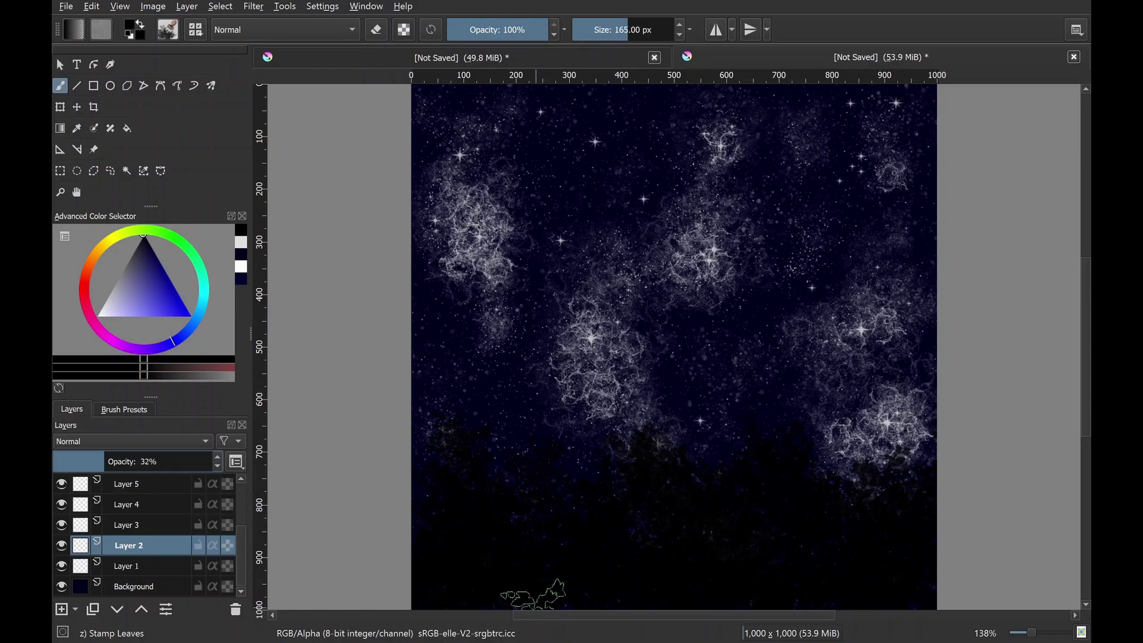